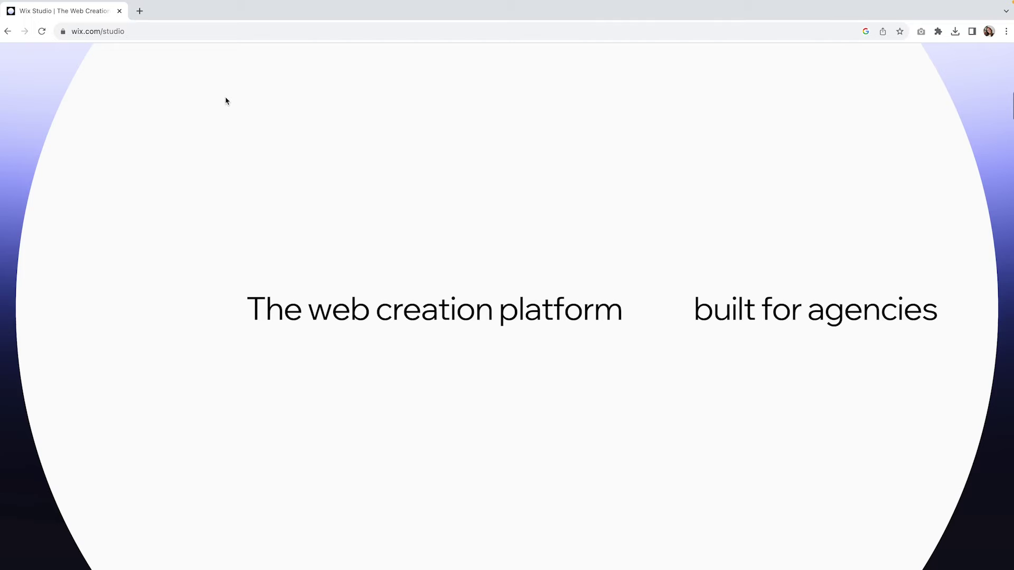
Scroll the wix.com/studio page down to the 'Code-free animations, endless creativity' section
{"action": "scroll", "coordinate": [226, 101], "scroll_direction": "down", "scroll_amount": 6}
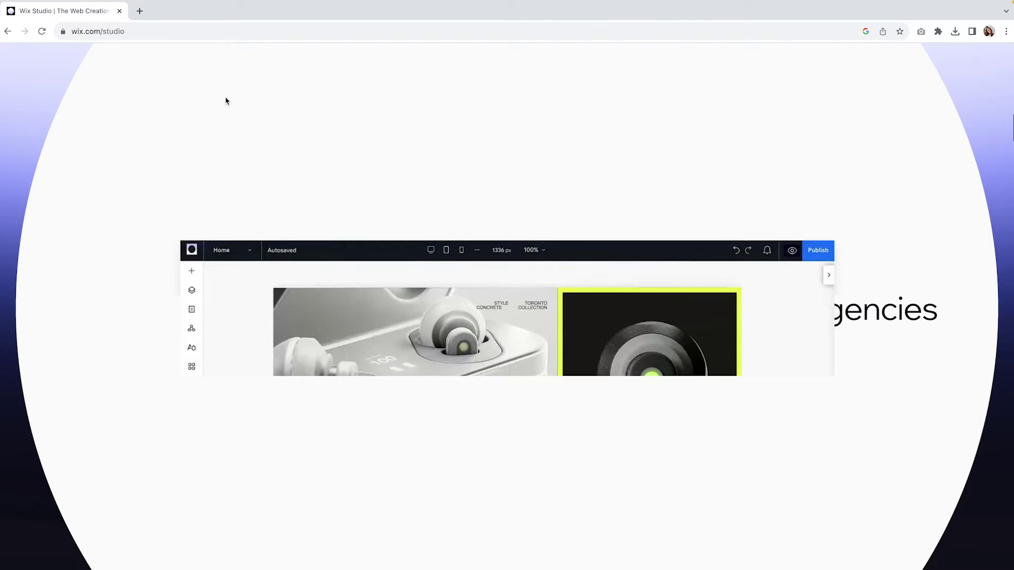
{"action": "scroll", "coordinate": [226, 101], "scroll_direction": "down", "scroll_amount": 5}
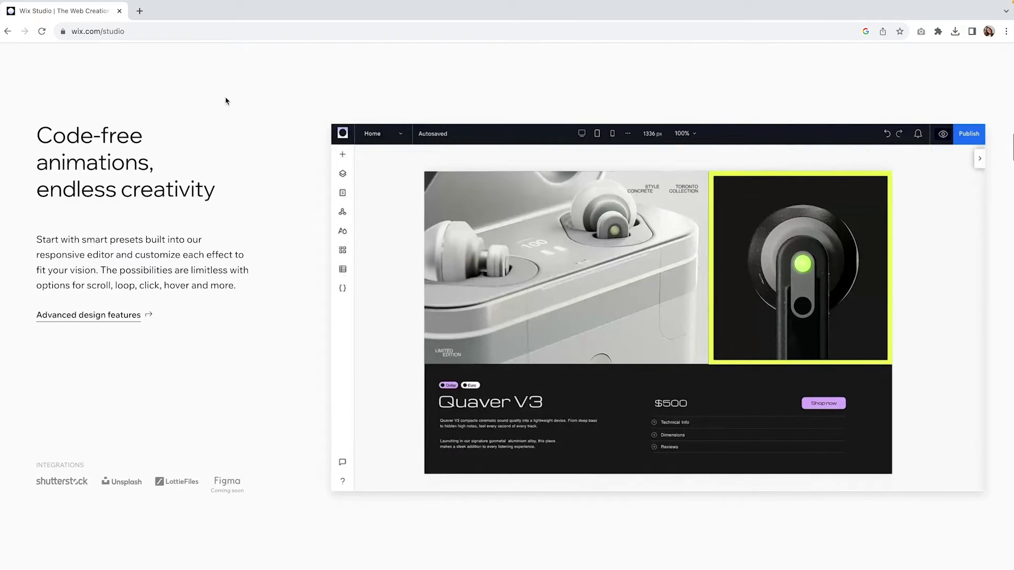
{"action": "scroll", "coordinate": [226, 101], "scroll_direction": "down", "scroll_amount": 5}
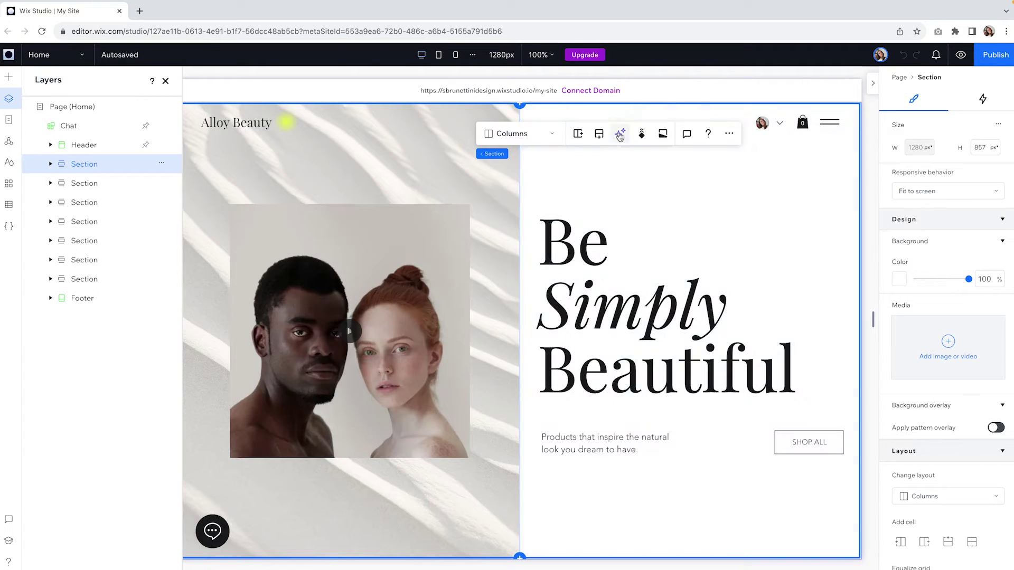
Generate Responsive AI layouts for the Be Simply Beautiful hero and the Skincare section
{"action": "left_click", "coordinate": [620, 135]}
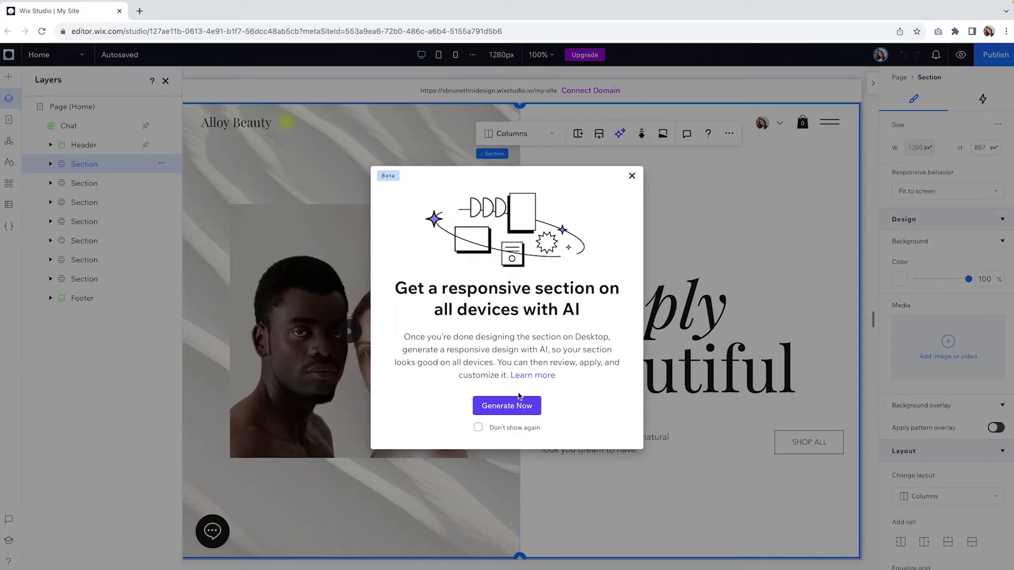
{"action": "left_click", "coordinate": [511, 406]}
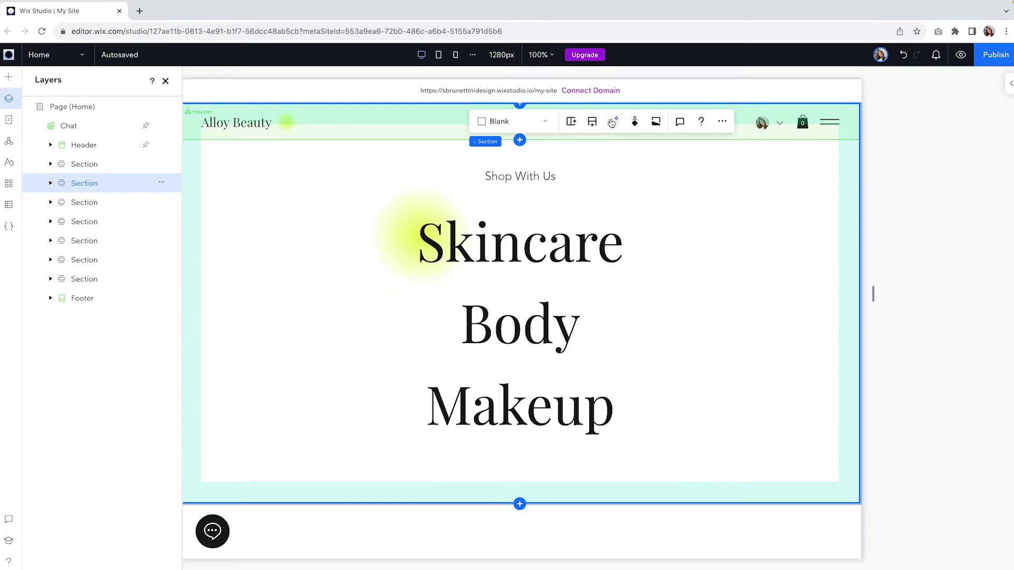
{"action": "left_click", "coordinate": [611, 123]}
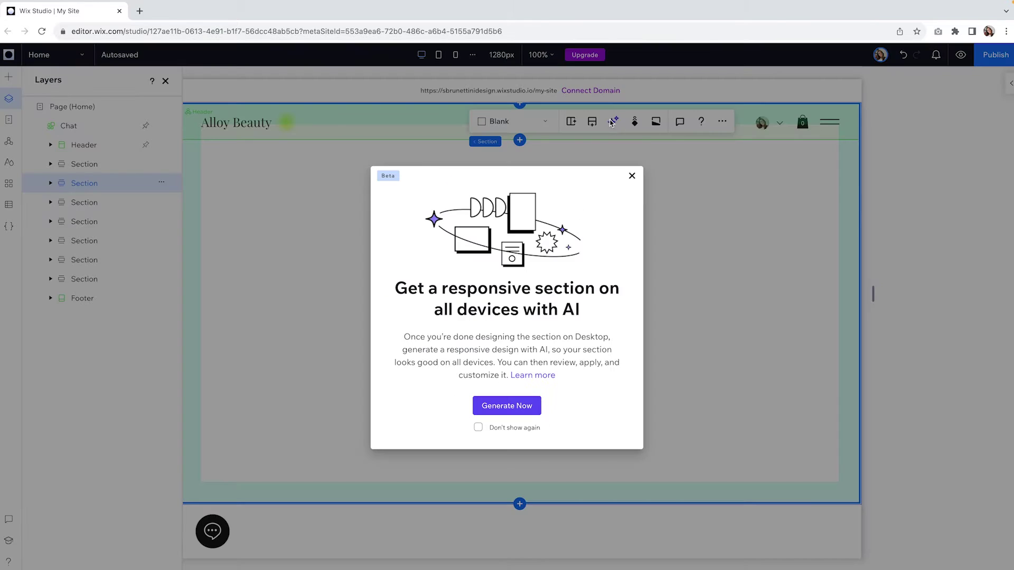
{"action": "left_click", "coordinate": [531, 405]}
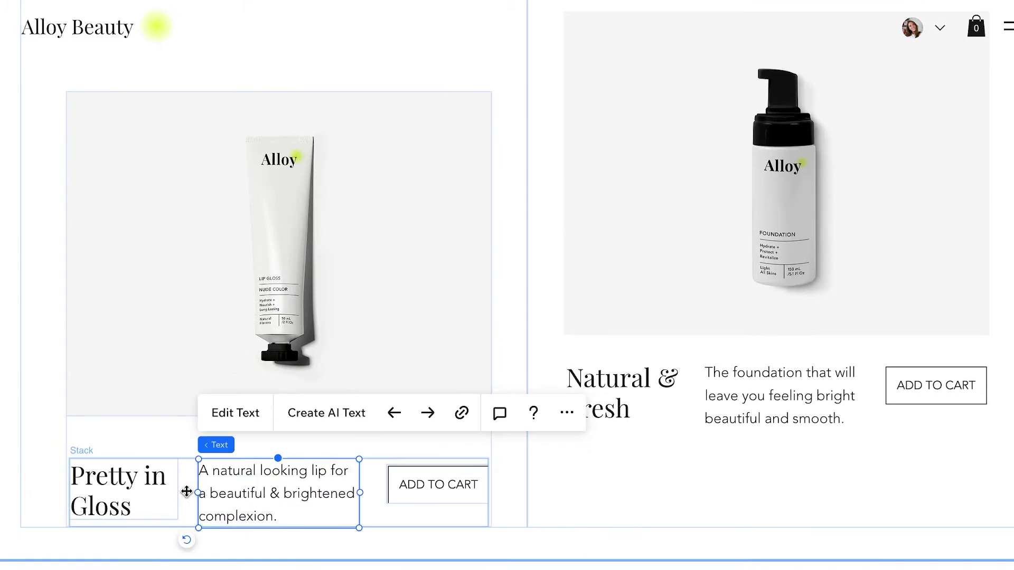
Narrow the lip gloss description so it wraps, then select the Natural & Fresh product cell
{"action": "left_click_drag", "start_coordinate": [197, 494], "coordinate": [220, 491]}
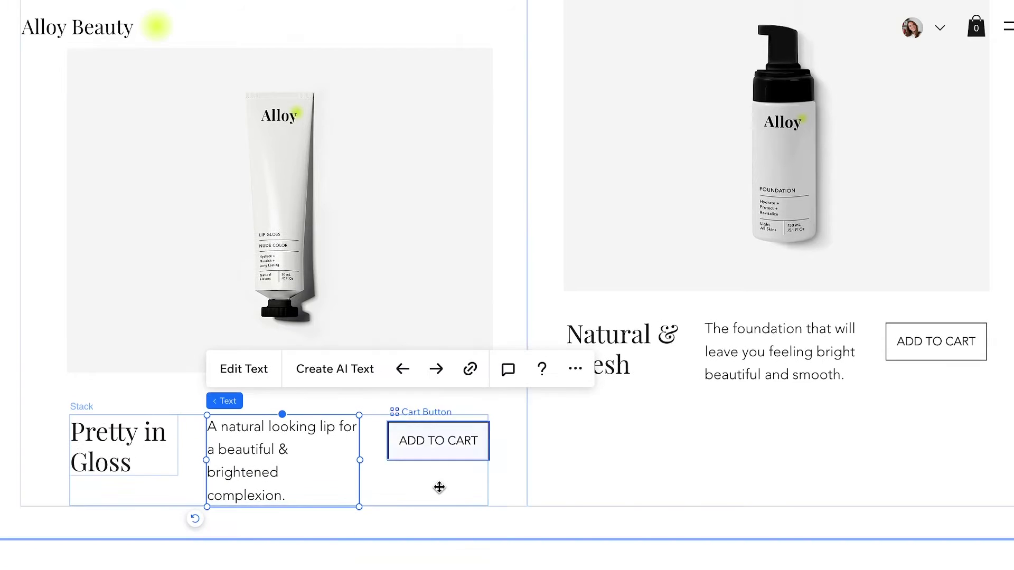
{"action": "scroll", "coordinate": [528, 423], "scroll_direction": "down", "scroll_amount": 4}
{"action": "left_click", "coordinate": [690, 192]}
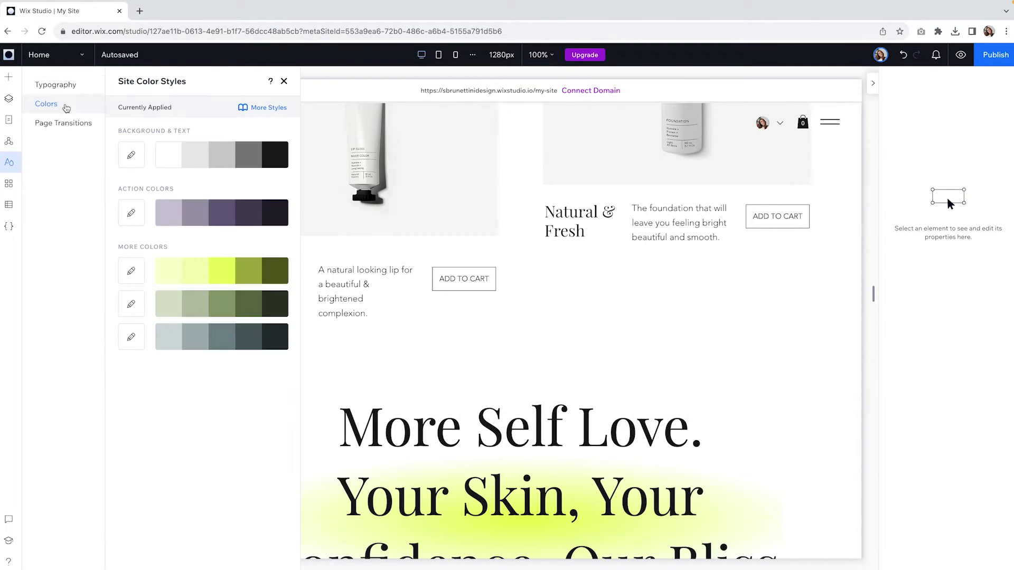
Change the Heading 1 site text style to Poppins Black and apply it
{"action": "left_click", "coordinate": [56, 85]}
{"action": "left_click", "coordinate": [281, 138]}
{"action": "left_click", "coordinate": [351, 168]}
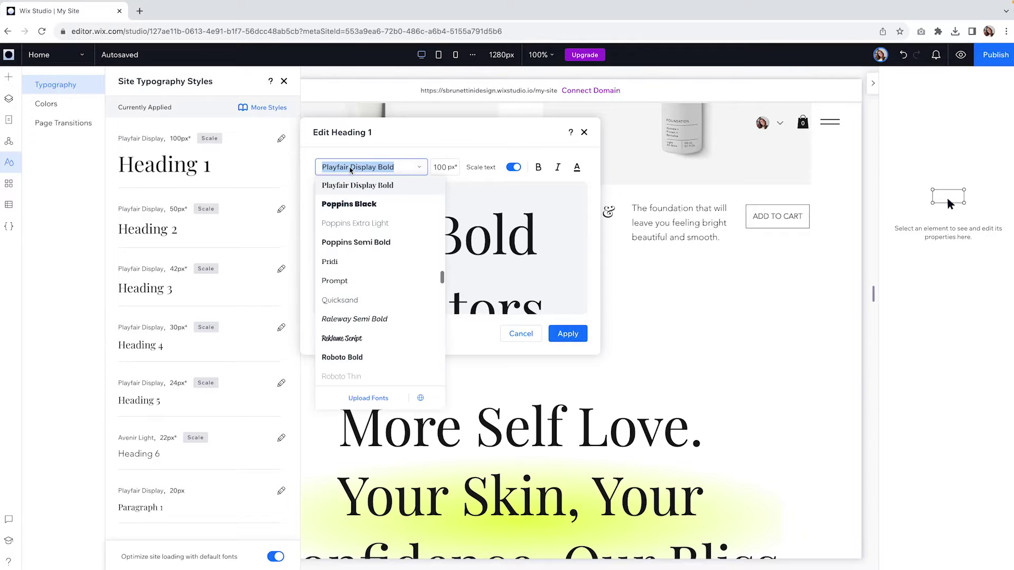
{"action": "left_click", "coordinate": [349, 204]}
{"action": "left_click", "coordinate": [567, 334]}
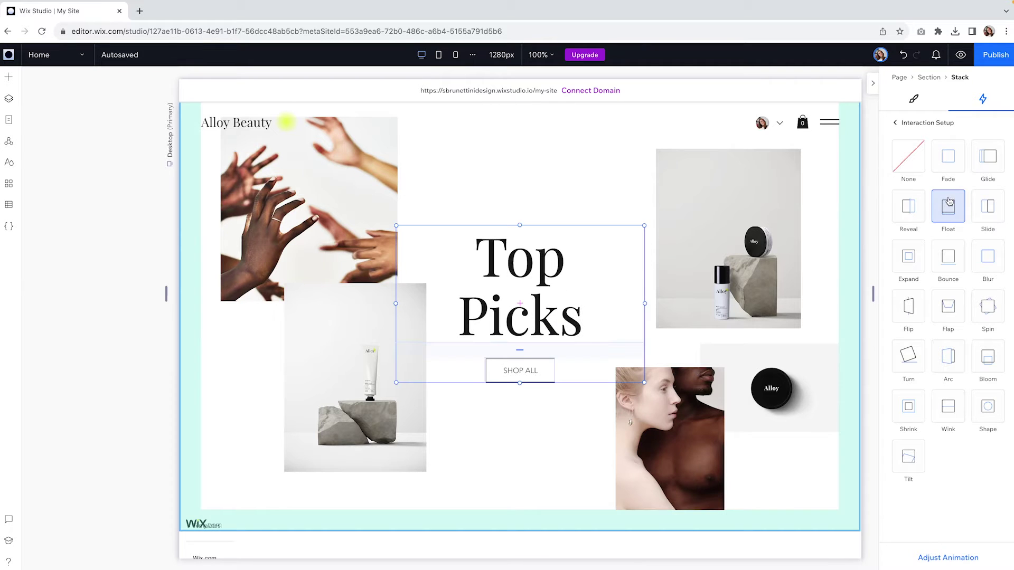
Give the portrait photo a Reveal entrance animation
{"action": "left_click", "coordinate": [899, 123]}
{"action": "left_click", "coordinate": [709, 390]}
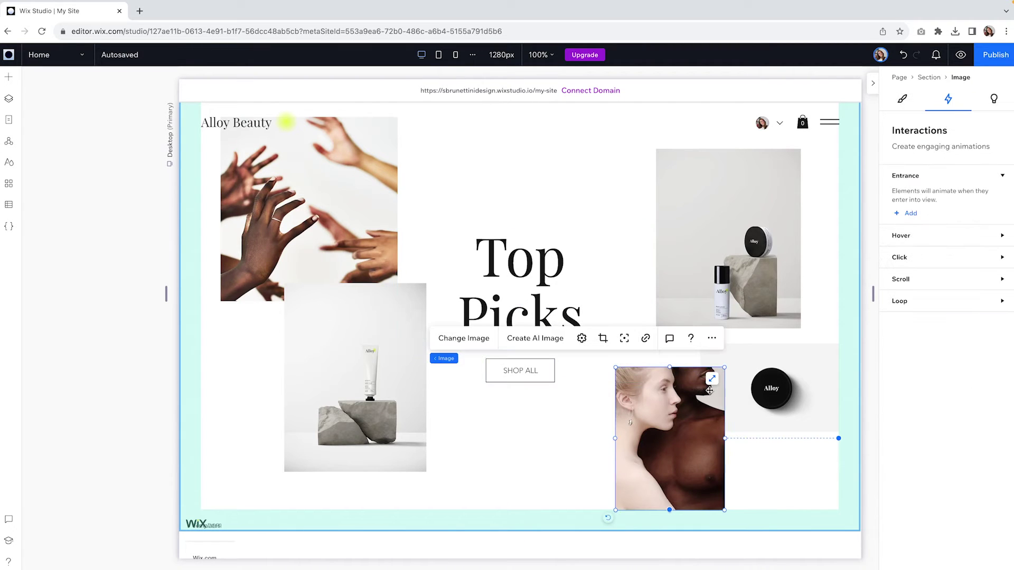
{"action": "left_click", "coordinate": [911, 213]}
{"action": "left_click", "coordinate": [909, 209]}
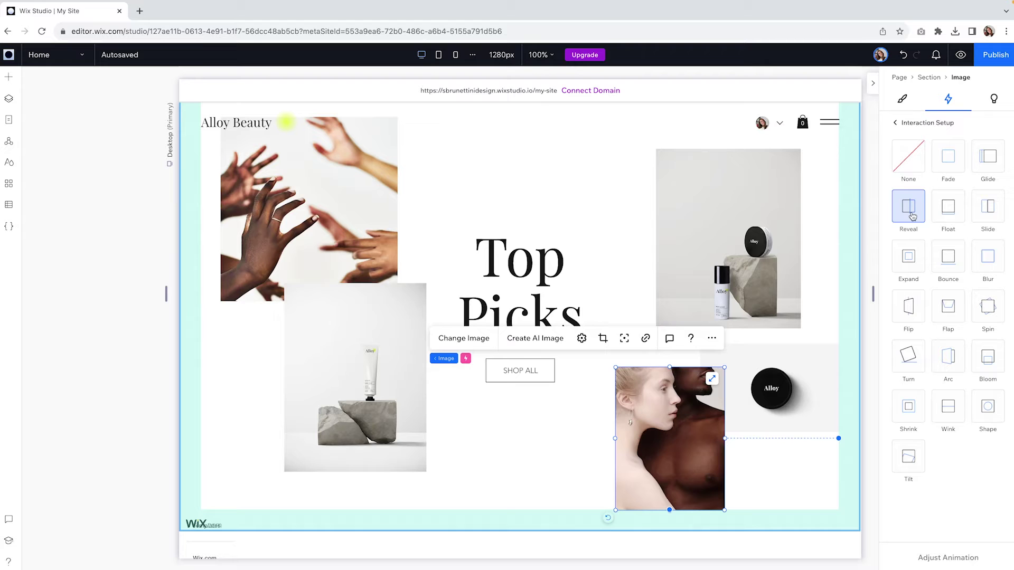
Check the top-right product image's hover animation options, then select the Top Picks stack
{"action": "left_click", "coordinate": [742, 230]}
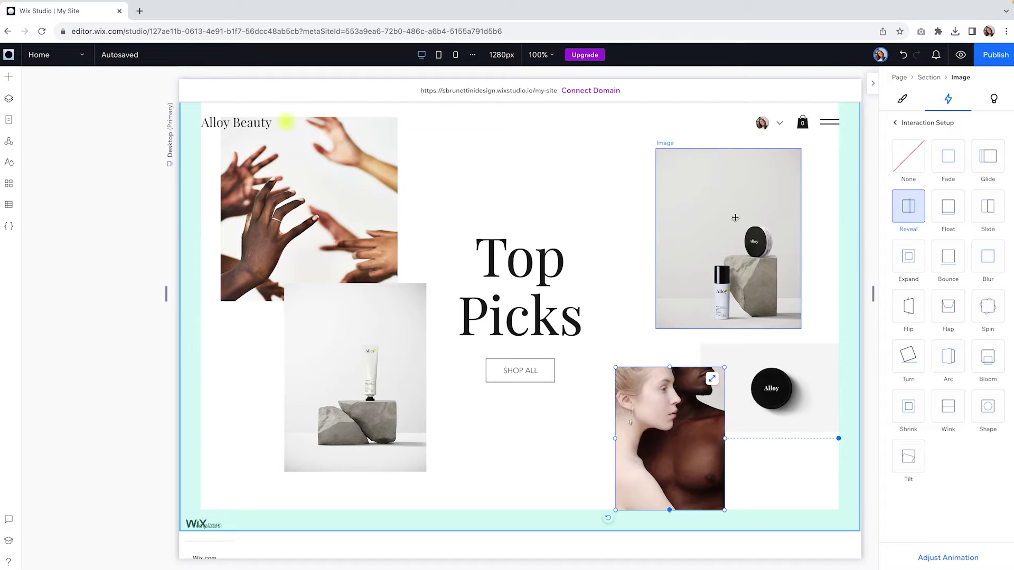
{"action": "left_click", "coordinate": [903, 217]}
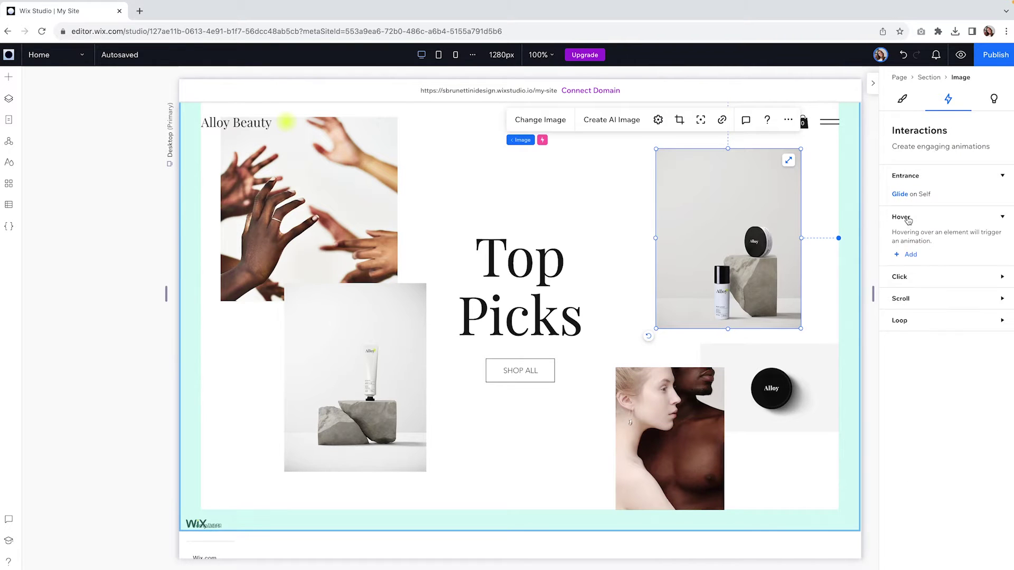
{"action": "left_click", "coordinate": [909, 217]}
{"action": "scroll", "coordinate": [753, 348], "scroll_direction": "down", "scroll_amount": 1}
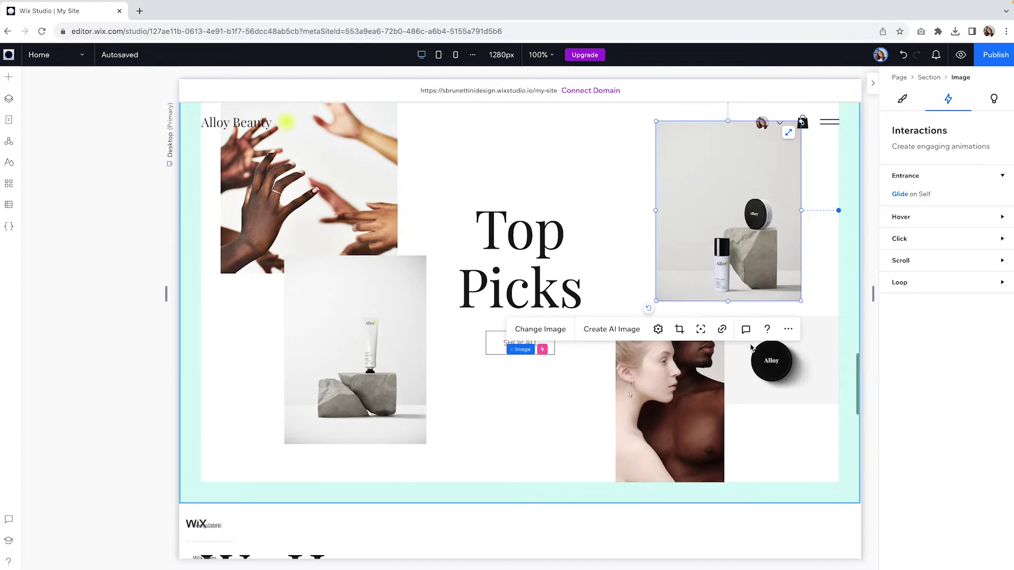
{"action": "left_click", "coordinate": [760, 367]}
{"action": "left_click", "coordinate": [505, 351]}
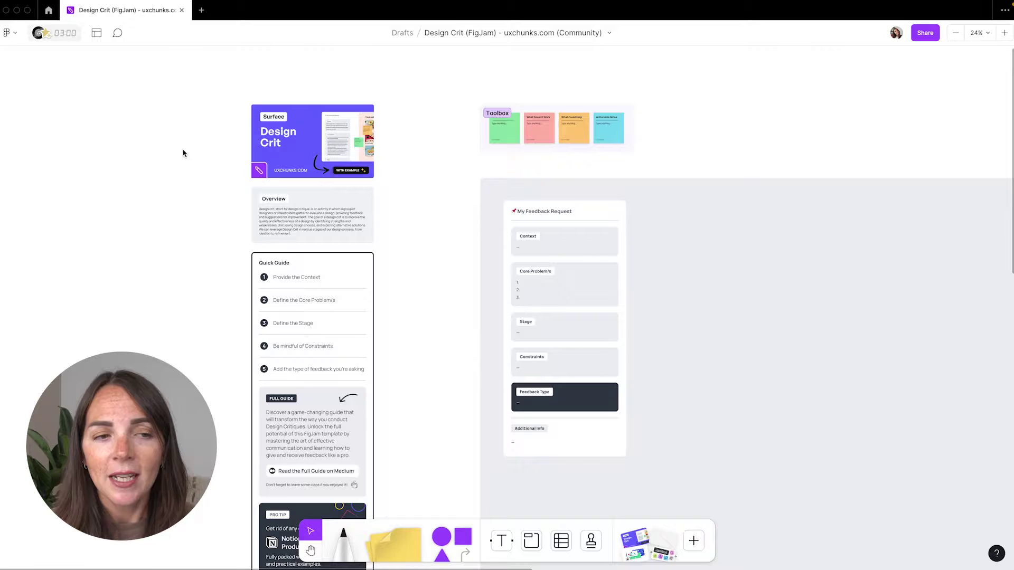
Zoom into the Design Crit board and select, then deselect, its cover card
{"action": "scroll", "coordinate": [210, 160], "scroll_direction": "down", "scroll_amount": 5}
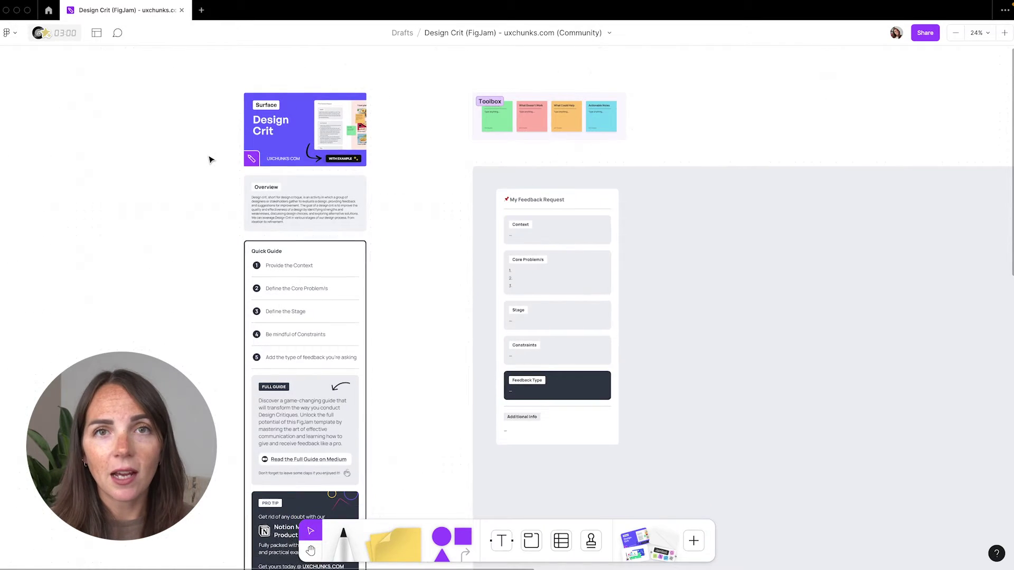
{"action": "scroll", "coordinate": [227, 259], "scroll_direction": "down", "scroll_amount": 2}
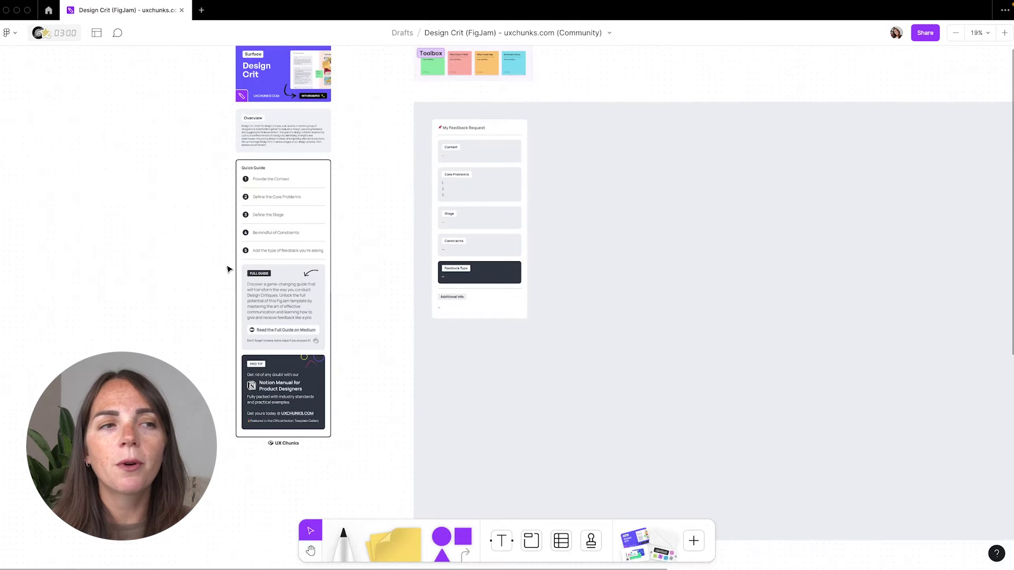
{"action": "scroll", "coordinate": [206, 317], "scroll_direction": "up", "scroll_amount": 5}
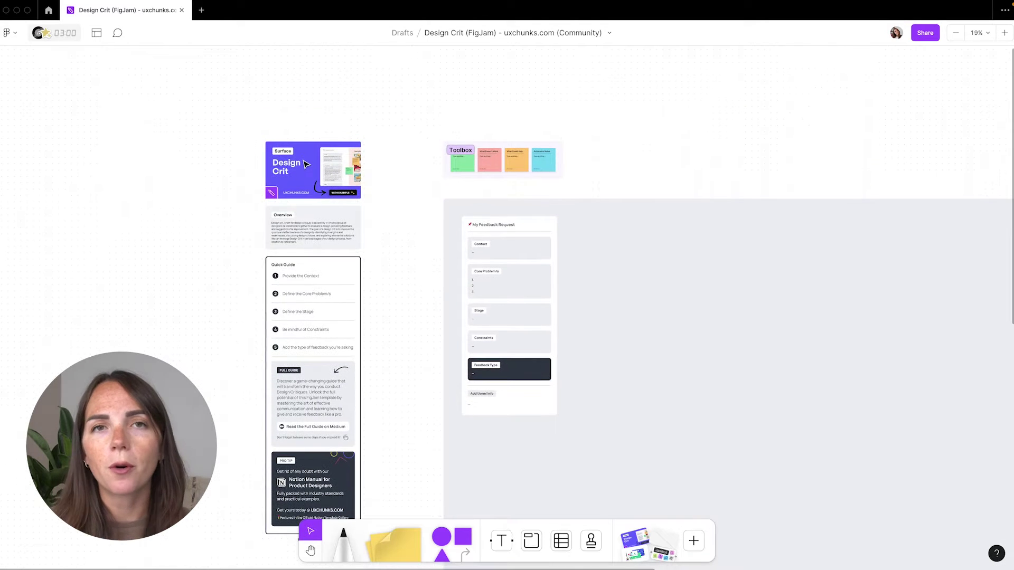
{"action": "scroll", "coordinate": [273, 144], "scroll_direction": "up", "scroll_amount": 6}
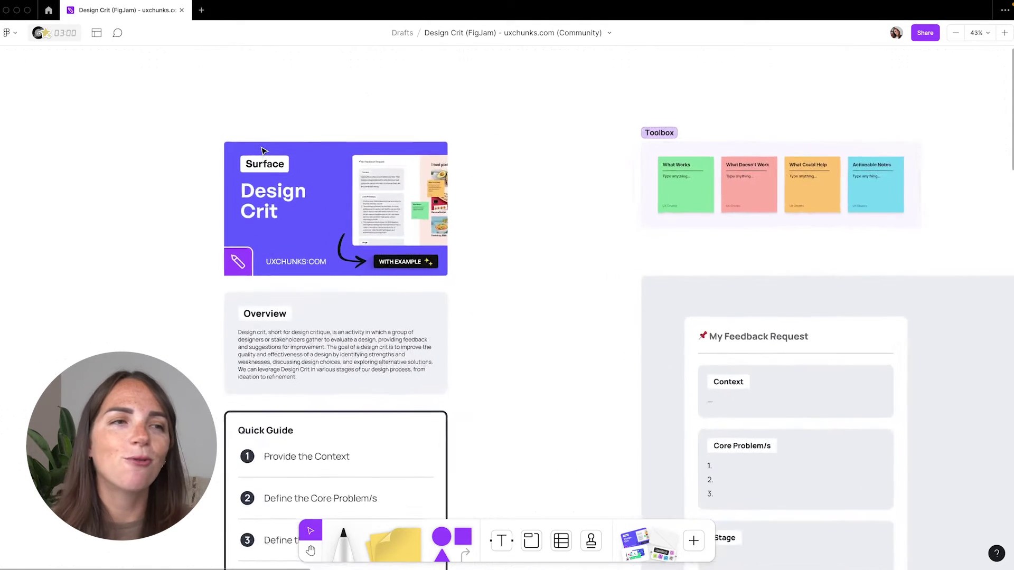
{"action": "scroll", "coordinate": [262, 150], "scroll_direction": "up", "scroll_amount": 4}
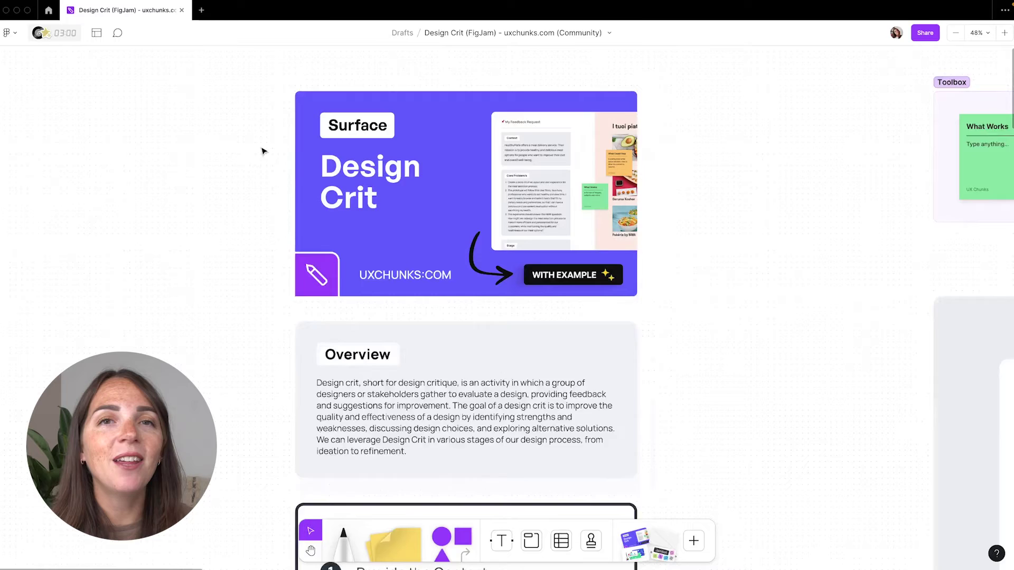
{"action": "left_click", "coordinate": [398, 288]}
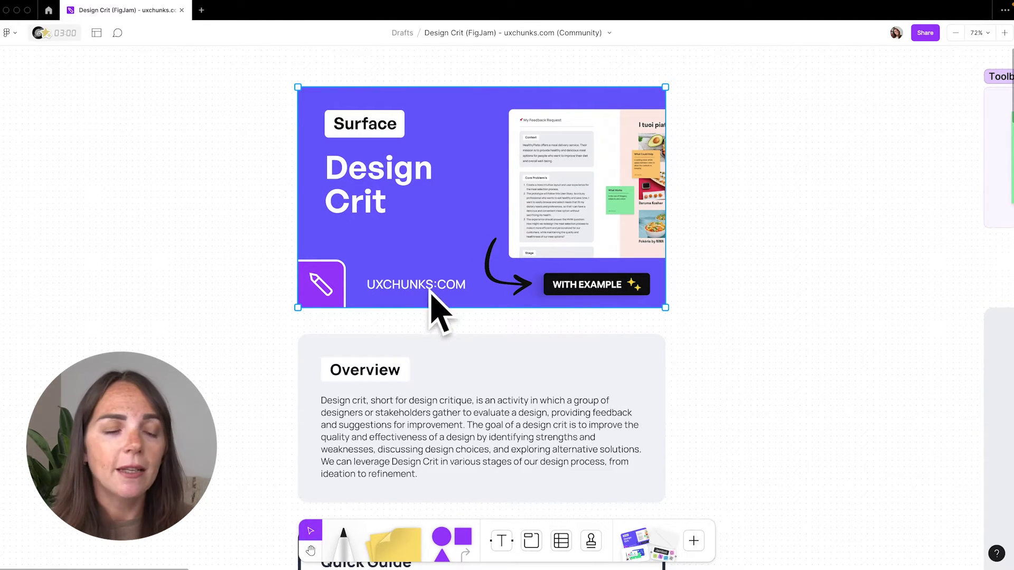
{"action": "left_click", "coordinate": [237, 286]}
{"action": "scroll", "coordinate": [236, 287], "scroll_direction": "down", "scroll_amount": 4}
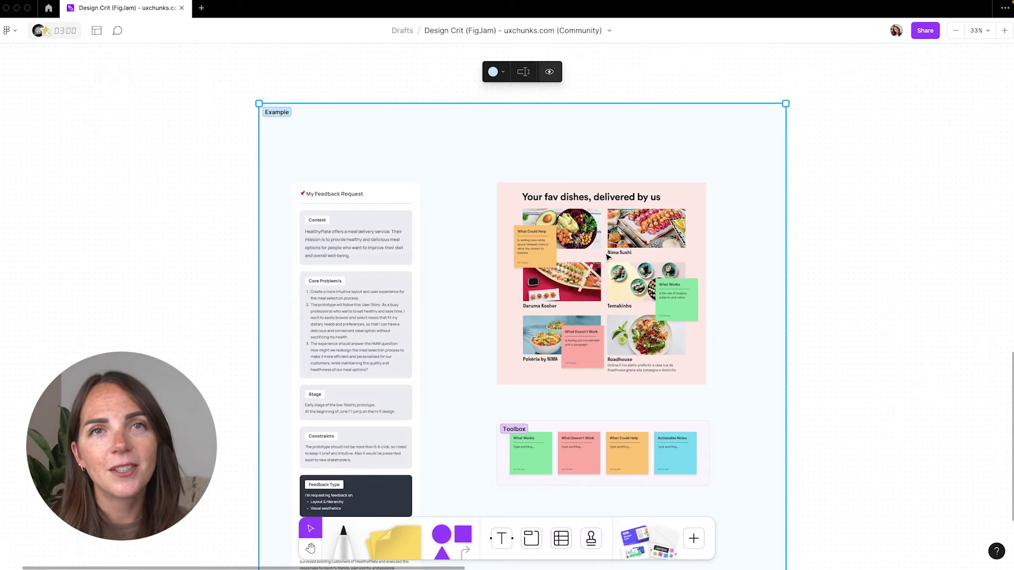
{"action": "left_click", "coordinate": [608, 256]}
{"action": "scroll", "coordinate": [608, 256], "scroll_direction": "up", "scroll_amount": 2}
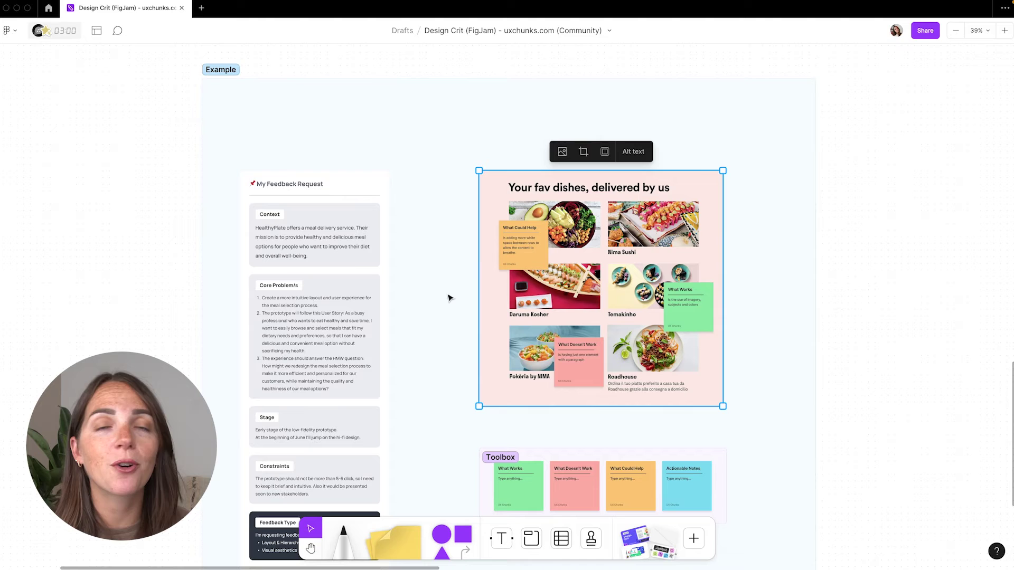
{"action": "left_click", "coordinate": [244, 222]}
{"action": "scroll", "coordinate": [242, 220], "scroll_direction": "up", "scroll_amount": 5}
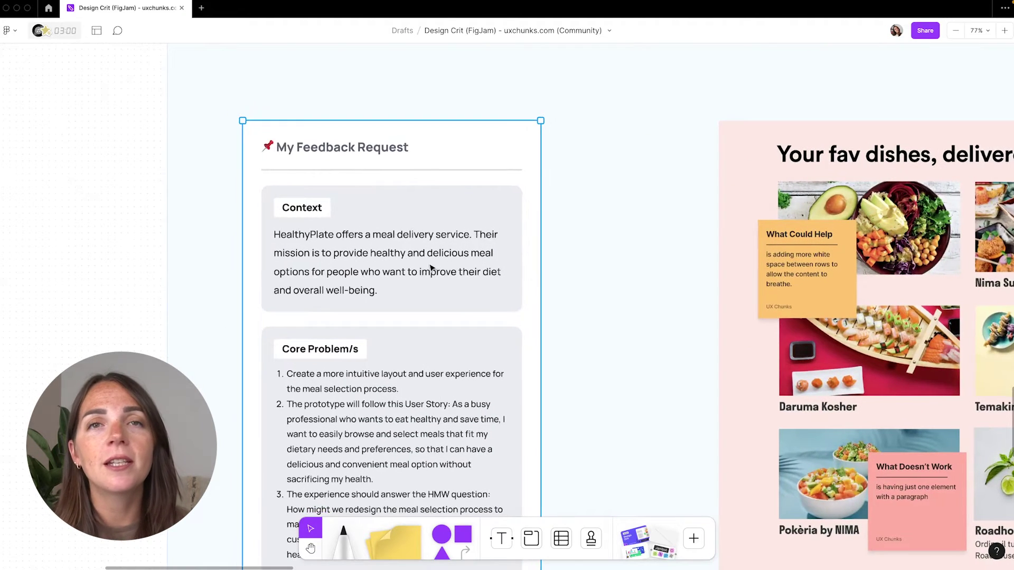
{"action": "scroll", "coordinate": [430, 265], "scroll_direction": "left", "scroll_amount": 5}
{"action": "scroll", "coordinate": [432, 268], "scroll_direction": "left", "scroll_amount": 2}
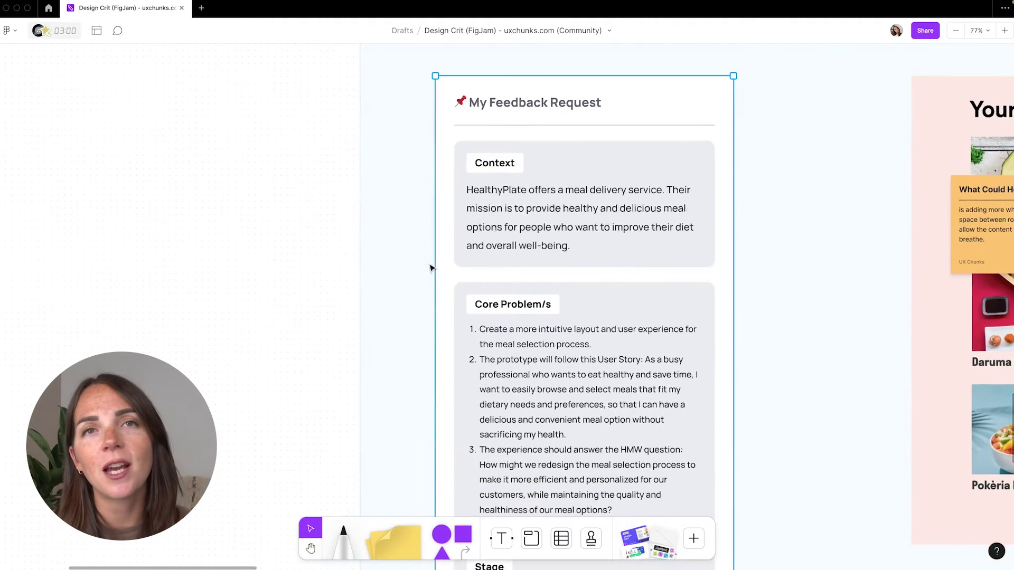
{"action": "double_click", "coordinate": [541, 188]}
{"action": "double_click", "coordinate": [541, 187]}
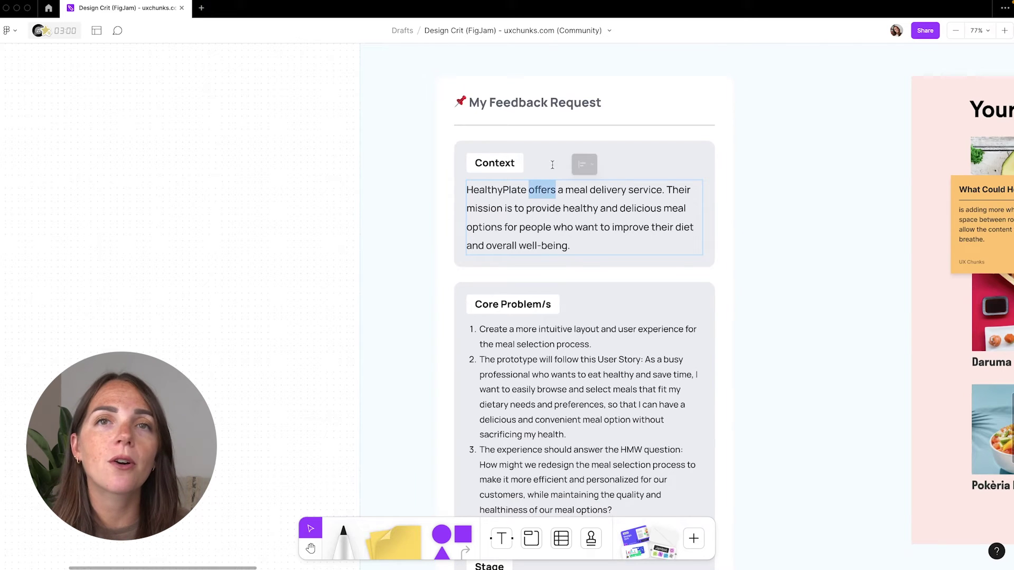
{"action": "key", "text": "Escape"}
{"action": "scroll", "coordinate": [553, 281], "scroll_direction": "down", "scroll_amount": 3}
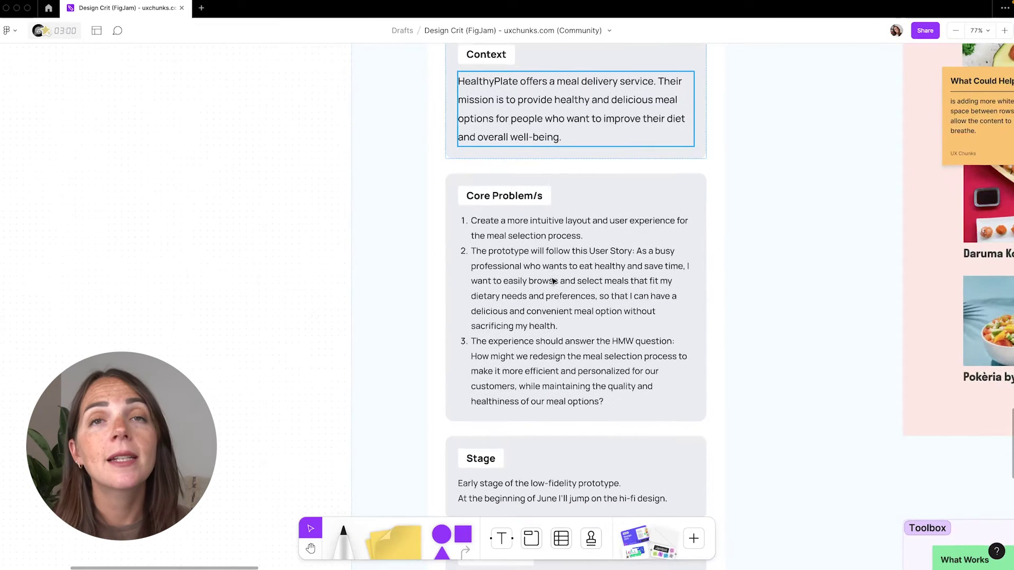
{"action": "key", "text": "Escape"}
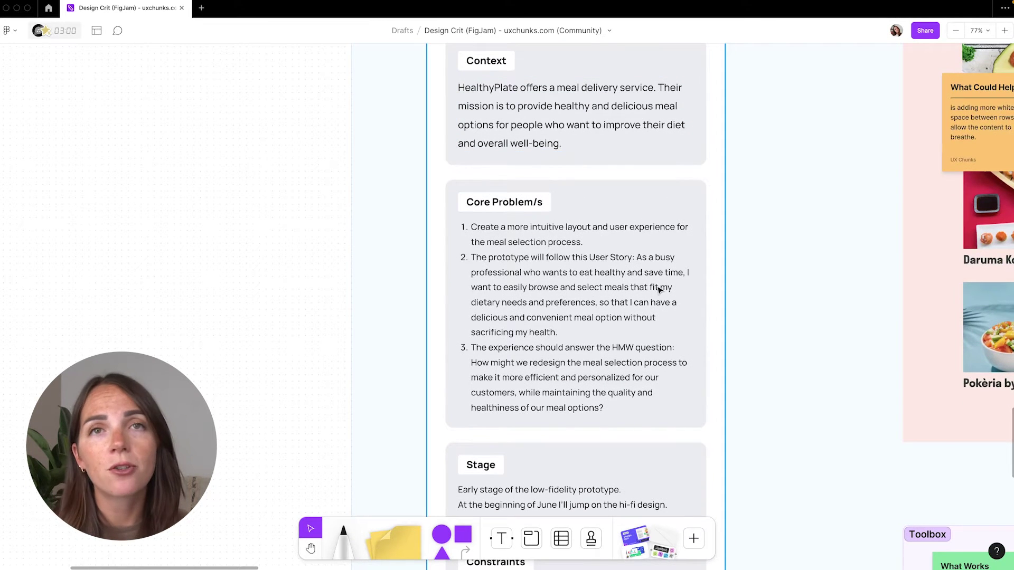
{"action": "scroll", "coordinate": [659, 290], "scroll_direction": "down", "scroll_amount": 2}
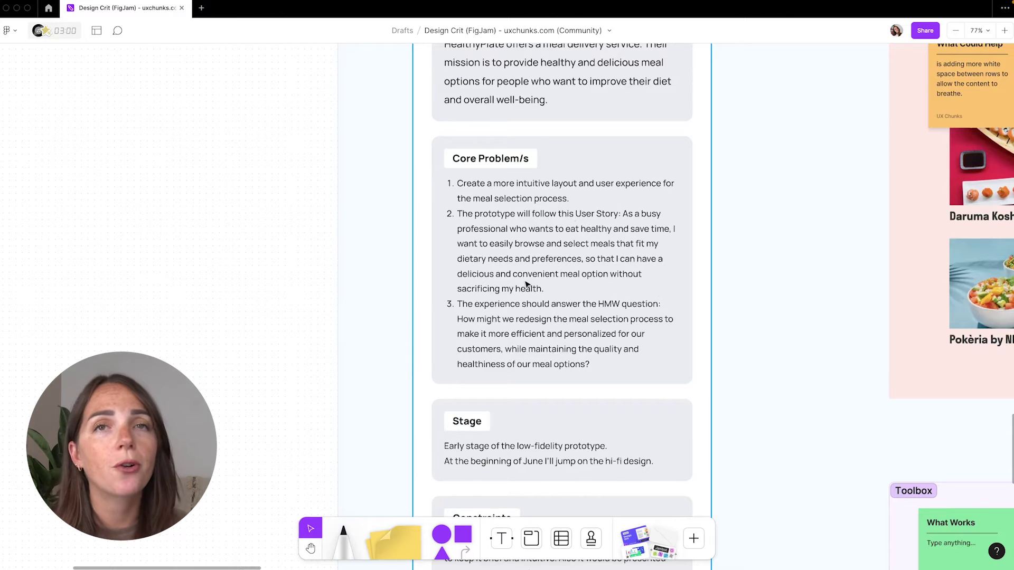
{"action": "scroll", "coordinate": [526, 285], "scroll_direction": "down", "scroll_amount": 5}
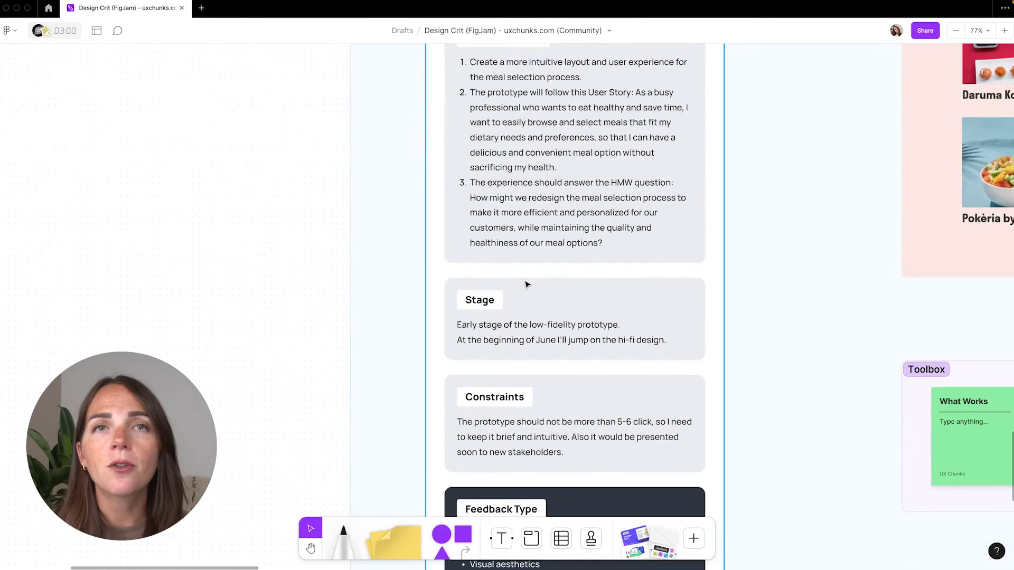
{"action": "scroll", "coordinate": [527, 285], "scroll_direction": "down", "scroll_amount": 2}
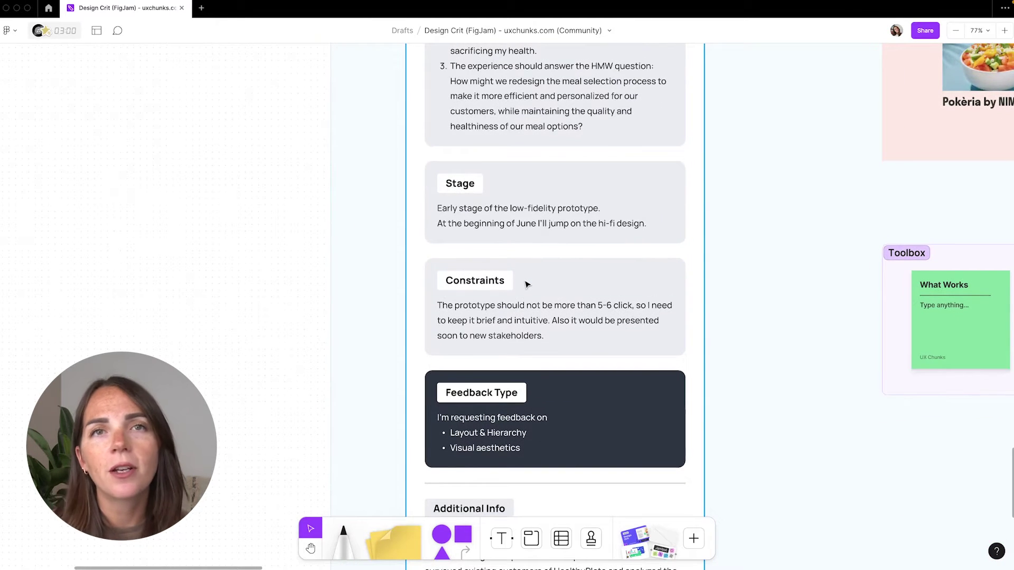
{"action": "scroll", "coordinate": [527, 285], "scroll_direction": "down", "scroll_amount": 1}
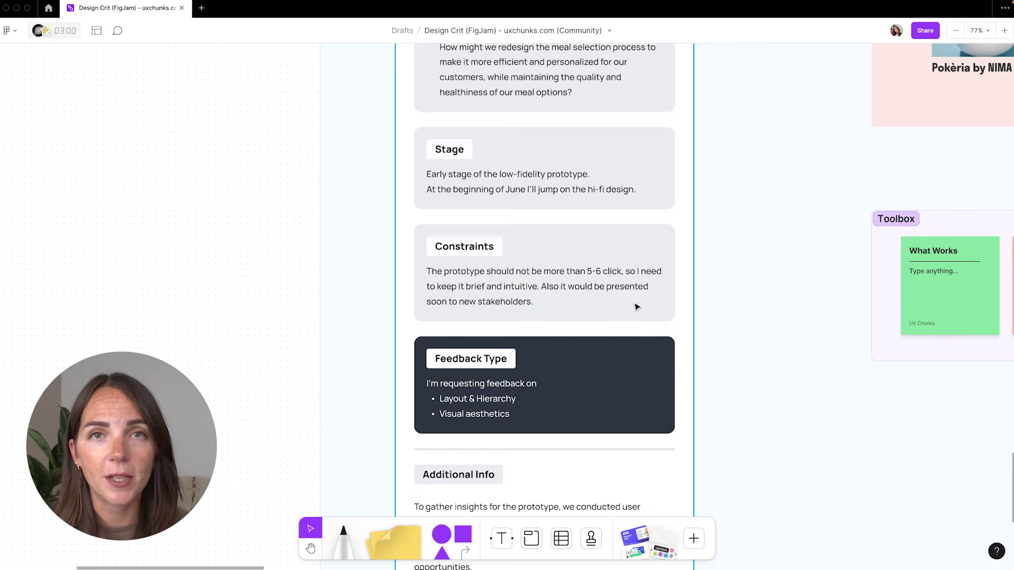
{"action": "scroll", "coordinate": [637, 307], "scroll_direction": "down", "scroll_amount": 3}
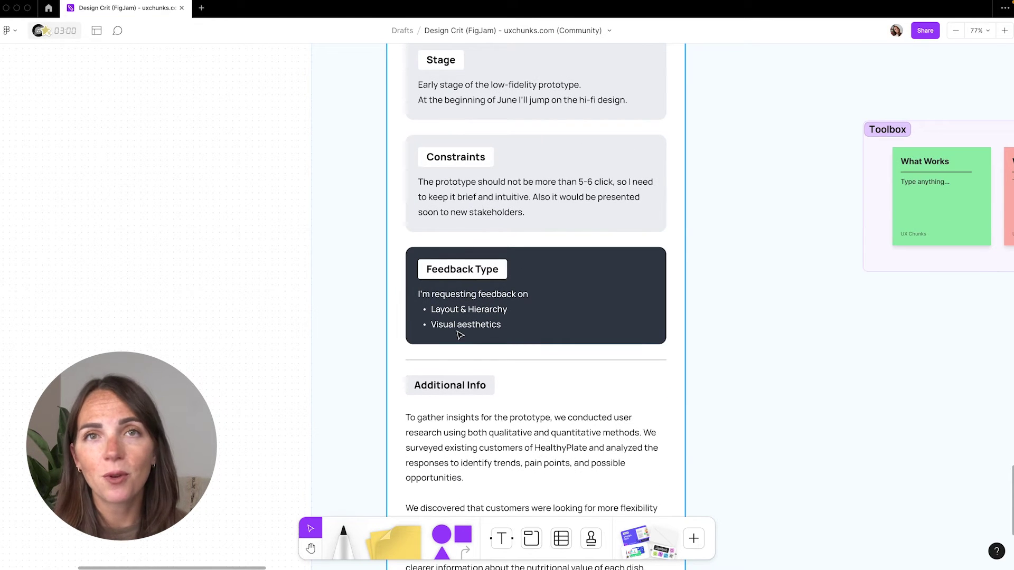
{"action": "scroll", "coordinate": [459, 334], "scroll_direction": "up", "scroll_amount": 5}
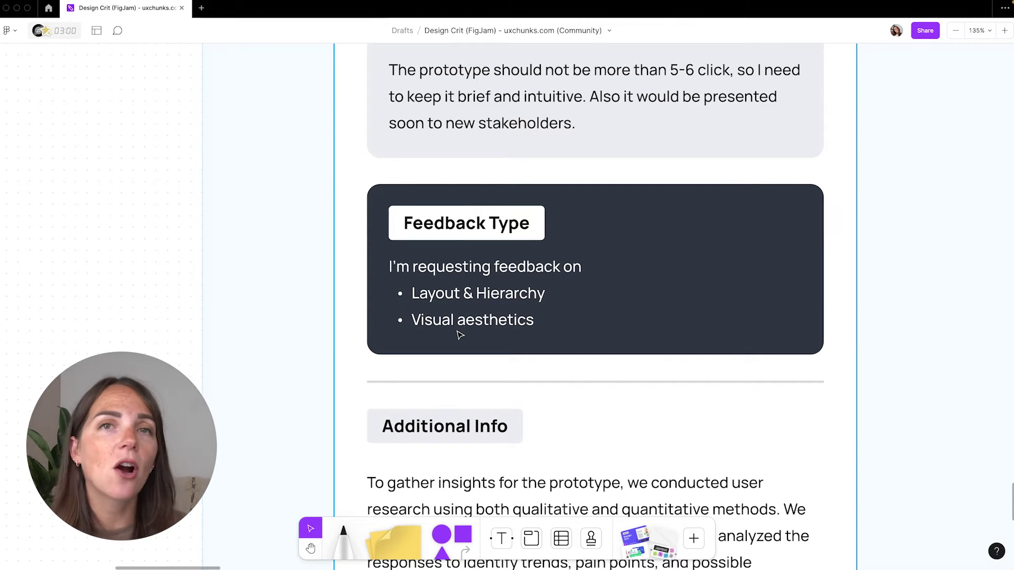
{"action": "scroll", "coordinate": [460, 334], "scroll_direction": "down", "scroll_amount": 3}
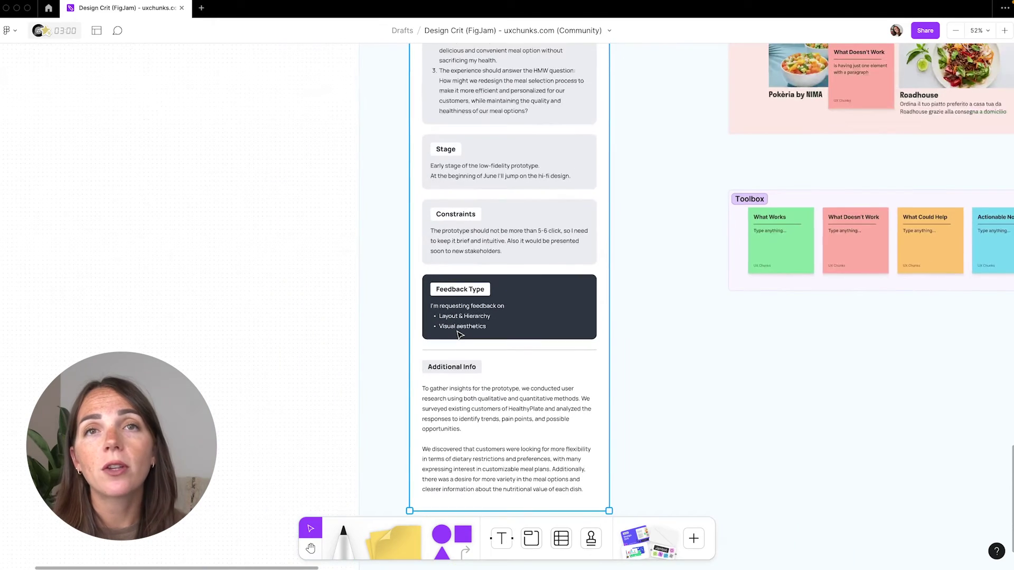
{"action": "scroll", "coordinate": [459, 334], "scroll_direction": "up", "scroll_amount": 3}
{"action": "scroll", "coordinate": [459, 335], "scroll_direction": "up", "scroll_amount": 5}
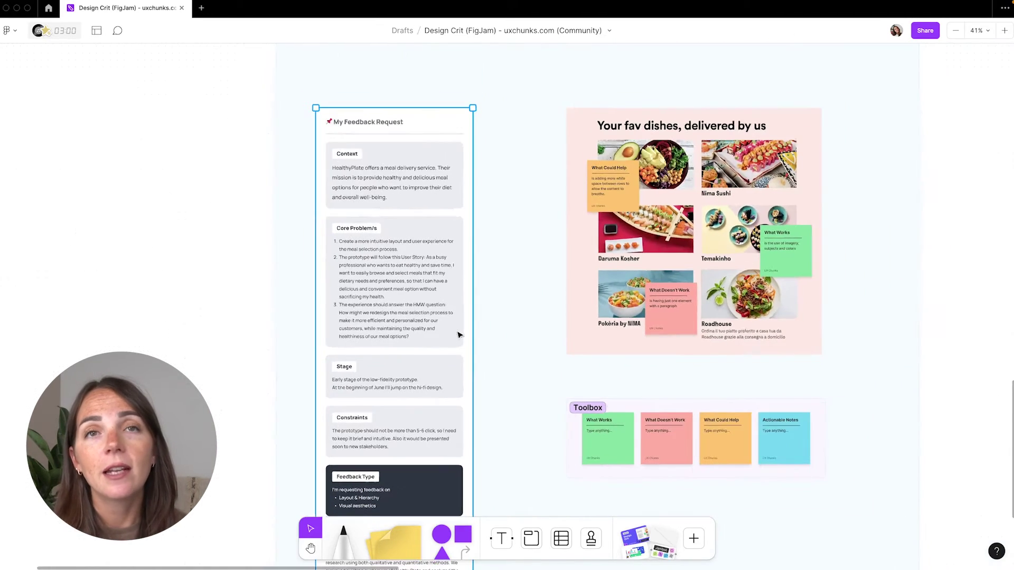
Deselect the feedback request frame, zoom out, and start a 10:00 timer with music
{"action": "left_click", "coordinate": [511, 297]}
{"action": "scroll", "coordinate": [512, 300], "scroll_direction": "down", "scroll_amount": 2}
{"action": "scroll", "coordinate": [511, 300], "scroll_direction": "down", "scroll_amount": 1}
{"action": "scroll", "coordinate": [511, 300], "scroll_direction": "right", "scroll_amount": 1}
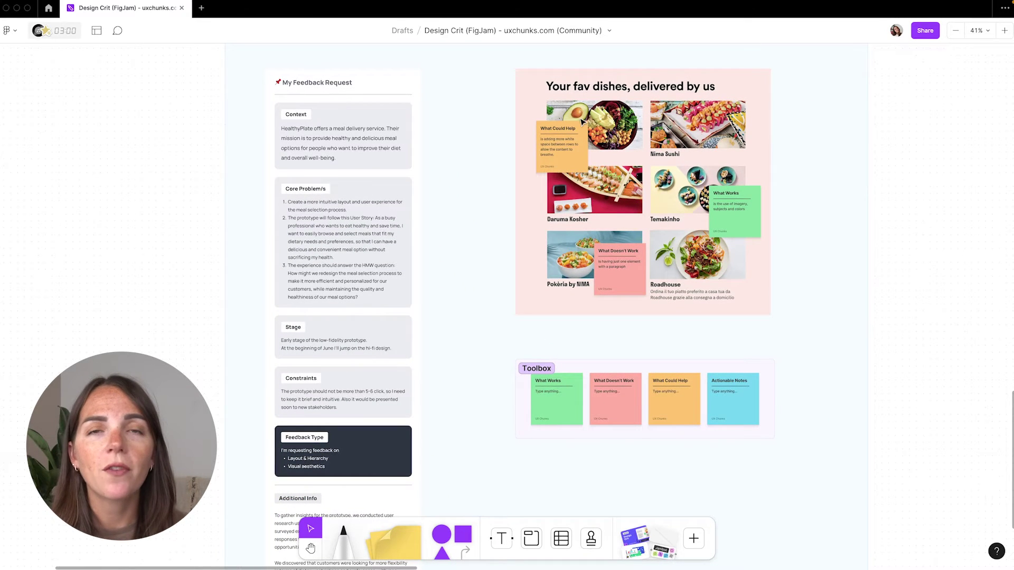
{"action": "scroll", "coordinate": [819, 164], "scroll_direction": "up", "scroll_amount": 1}
{"action": "scroll", "coordinate": [819, 164], "scroll_direction": "left", "scroll_amount": 1}
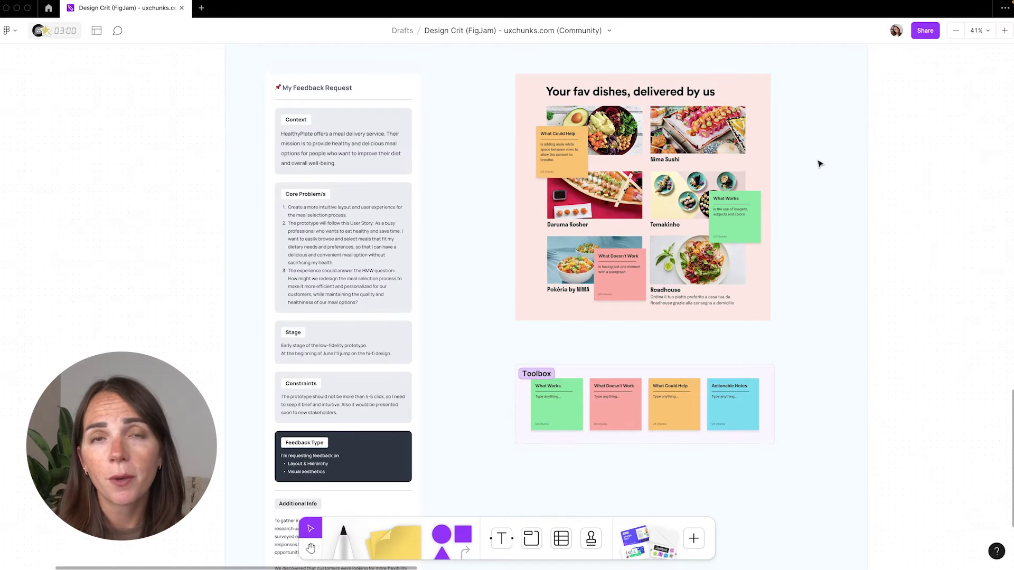
{"action": "scroll", "coordinate": [819, 164], "scroll_direction": "down", "scroll_amount": 3}
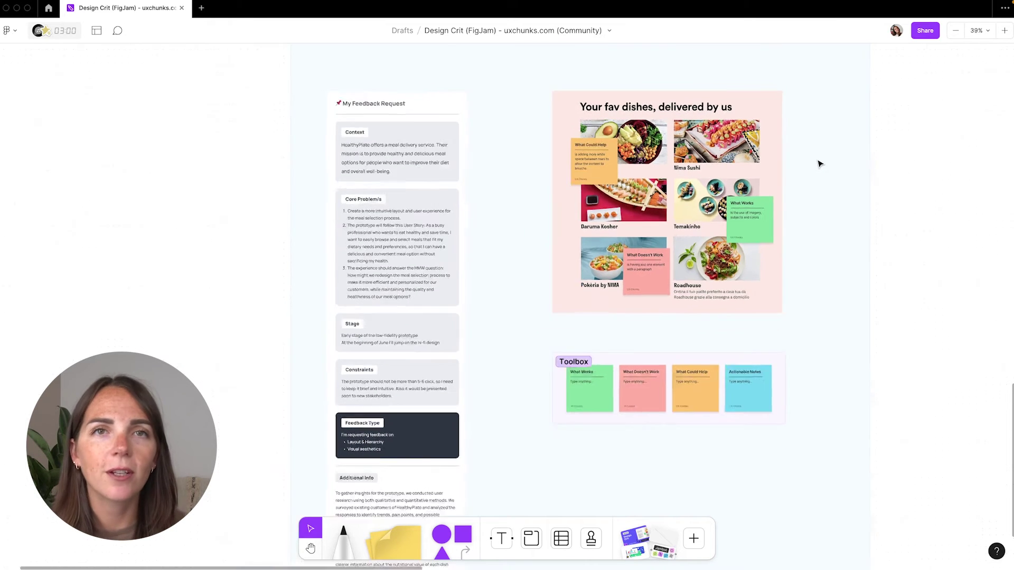
{"action": "scroll", "coordinate": [819, 164], "scroll_direction": "down", "scroll_amount": 3}
{"action": "scroll", "coordinate": [819, 164], "scroll_direction": "left", "scroll_amount": 1}
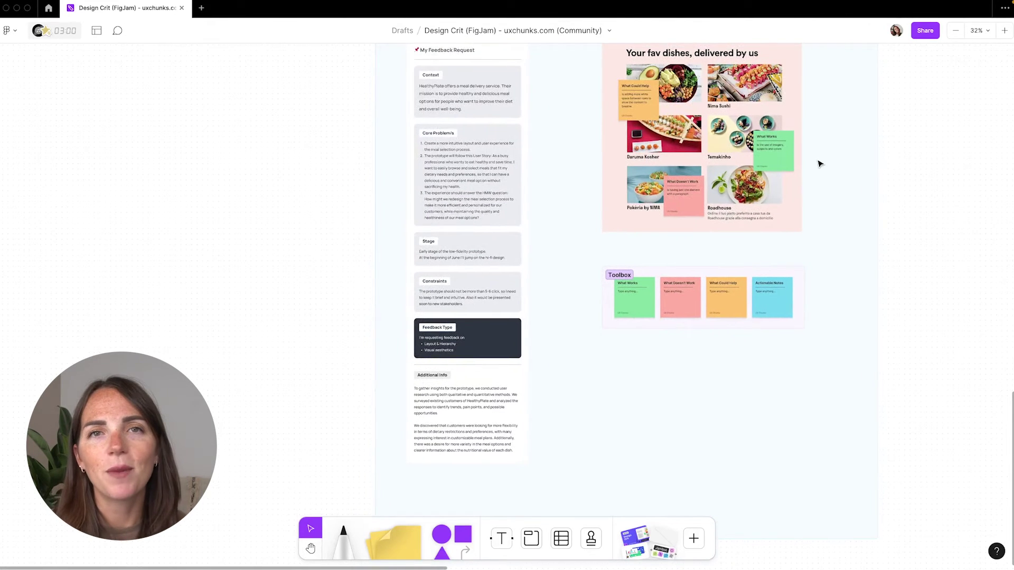
{"action": "scroll", "coordinate": [819, 164], "scroll_direction": "up", "scroll_amount": 4}
{"action": "scroll", "coordinate": [819, 165], "scroll_direction": "right", "scroll_amount": 2}
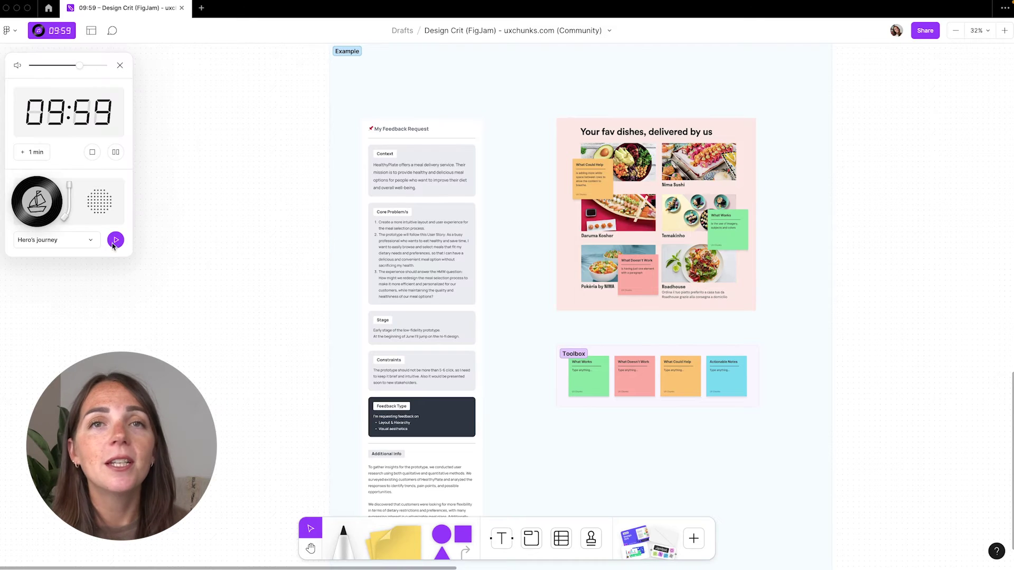
{"action": "left_click", "coordinate": [115, 241]}
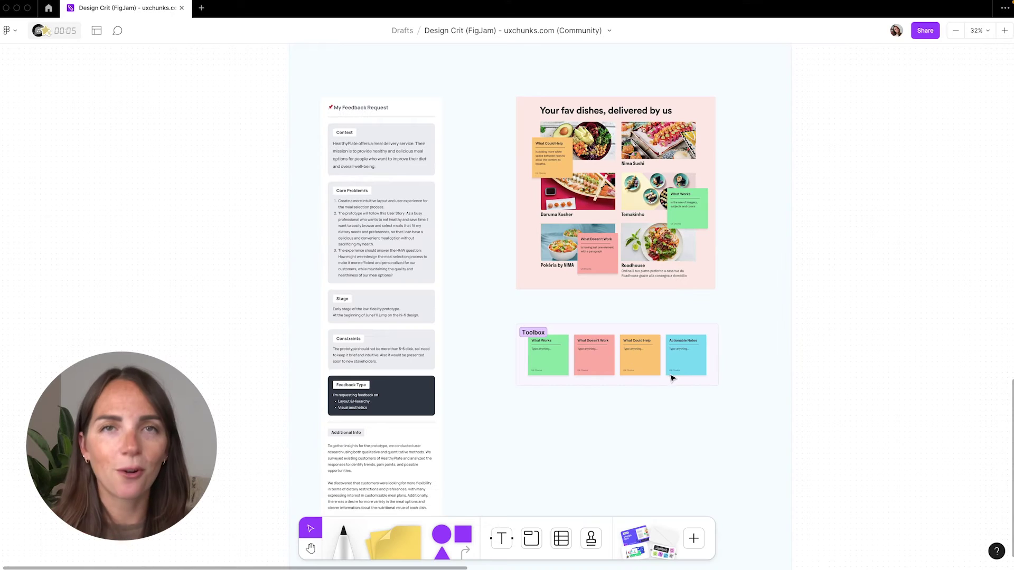
Select the orange What Could Help sticky, then zoom in on the Toolbox area
{"action": "left_click", "coordinate": [669, 372]}
{"action": "scroll", "coordinate": [664, 367], "scroll_direction": "right", "scroll_amount": 3}
{"action": "scroll", "coordinate": [664, 367], "scroll_direction": "down", "scroll_amount": 2}
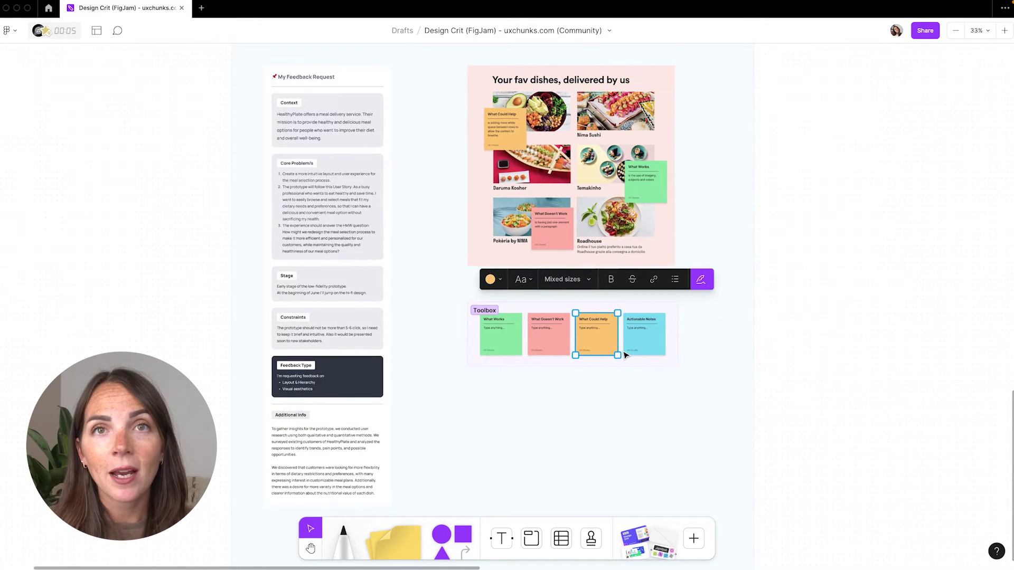
{"action": "scroll", "coordinate": [538, 389], "scroll_direction": "up", "scroll_amount": 2}
{"action": "left_click", "coordinate": [538, 388]}
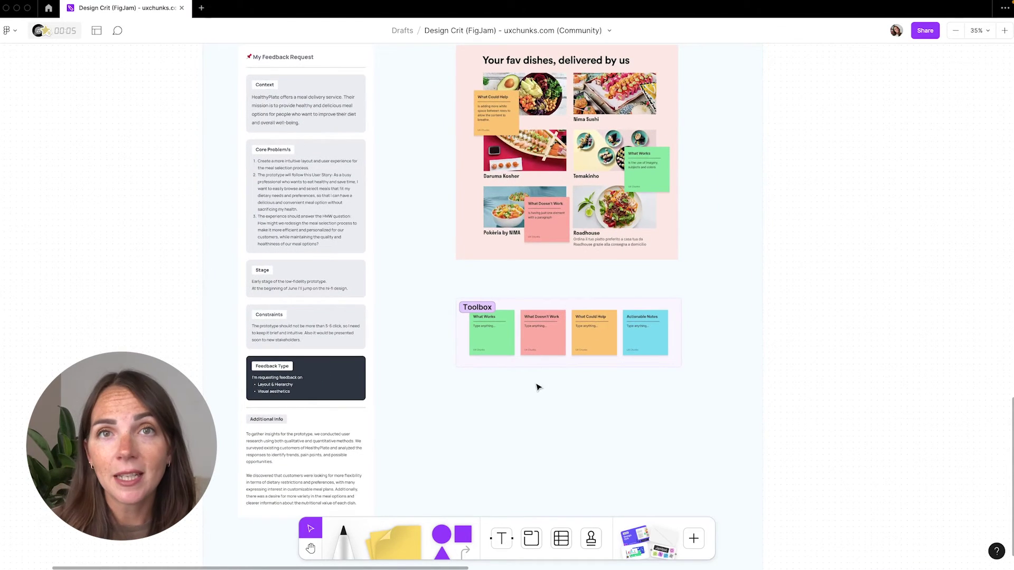
{"action": "scroll", "coordinate": [537, 388], "scroll_direction": "up", "scroll_amount": 5}
{"action": "scroll", "coordinate": [537, 388], "scroll_direction": "up", "scroll_amount": 4}
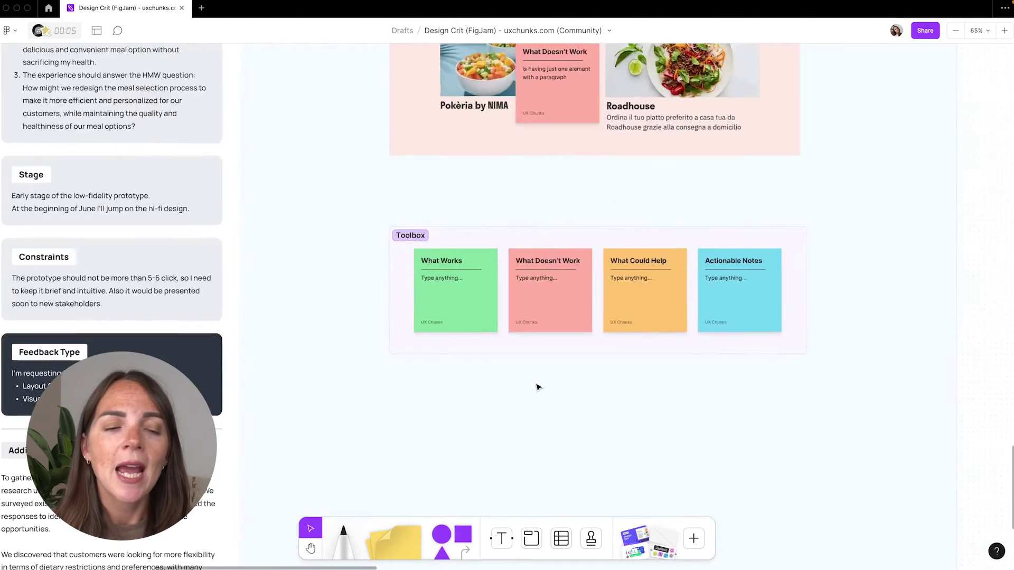
{"action": "scroll", "coordinate": [538, 388], "scroll_direction": "right", "scroll_amount": 1}
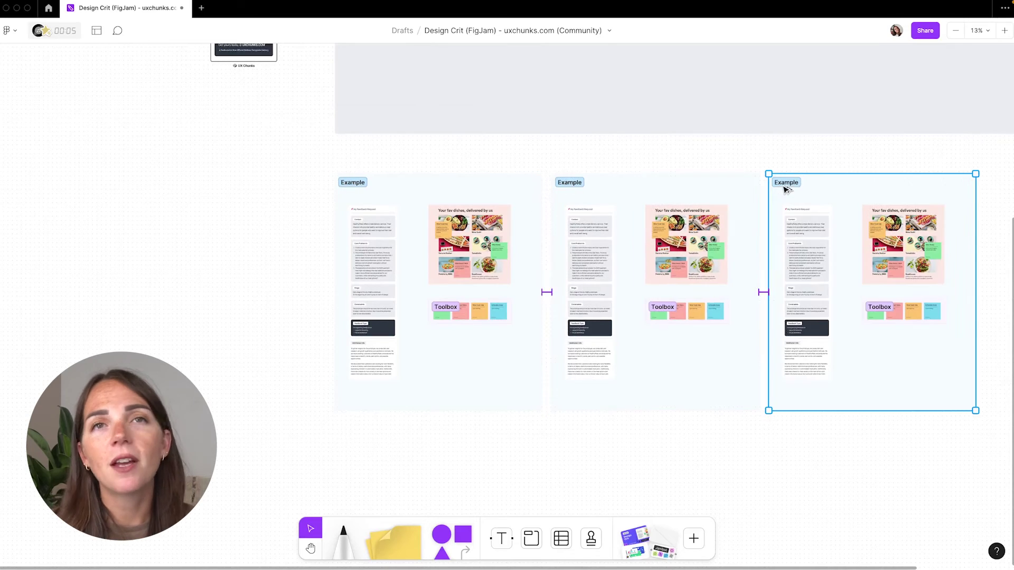
Wrap the three Example sections in a new section titled 'September 2023'
{"action": "key", "text": "shift+s"}
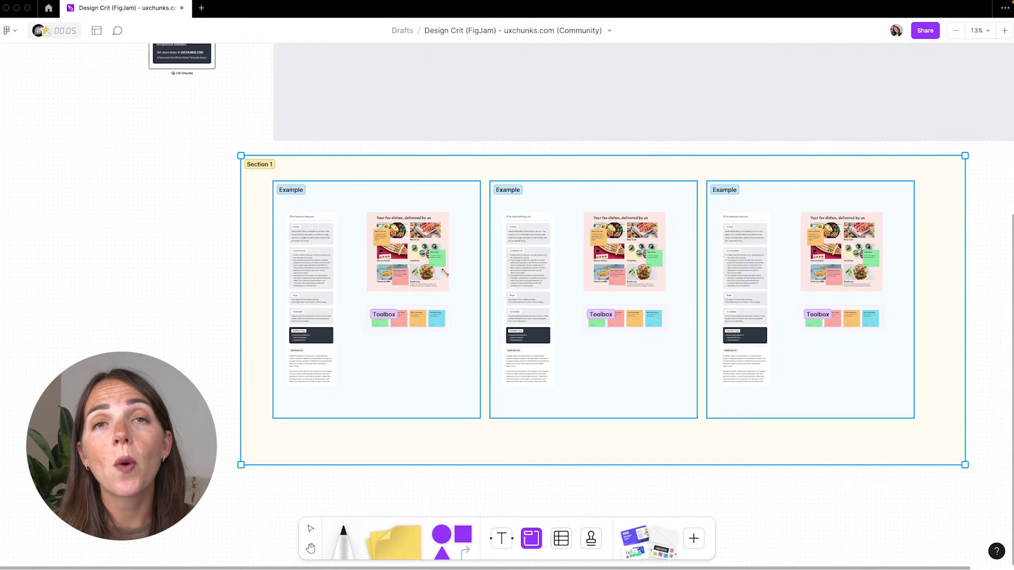
{"action": "double_click", "coordinate": [259, 164]}
{"action": "type", "text": "September 2023"}
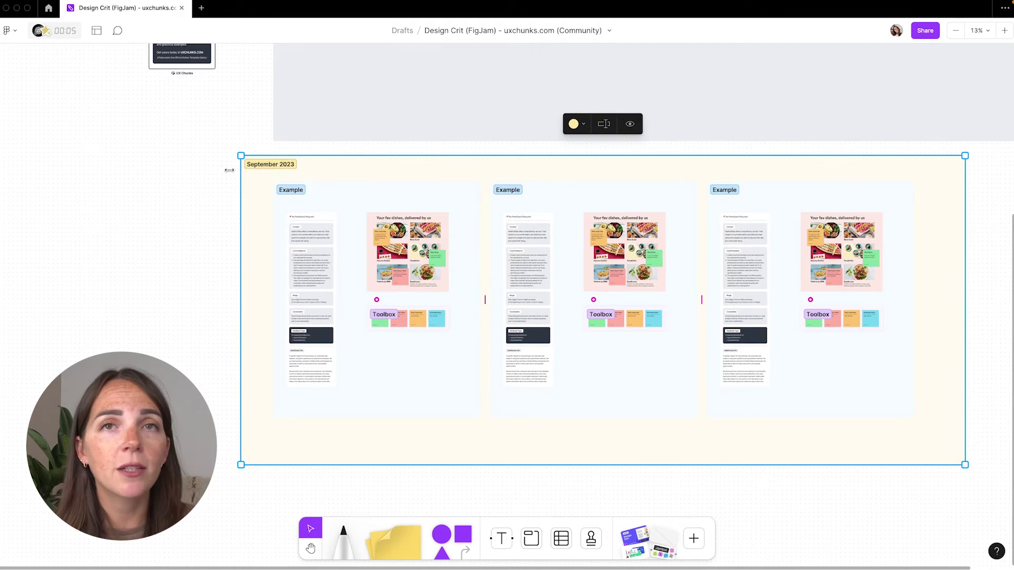
Place a copy of the section below and title it 'October 2023'
{"action": "scroll", "coordinate": [229, 170], "scroll_direction": "down", "scroll_amount": 3}
{"action": "left_click_drag", "start_coordinate": [222, 172], "coordinate": [229, 387]}
{"action": "double_click", "coordinate": [229, 387]}
{"action": "type", "text": "Oct 2024"}
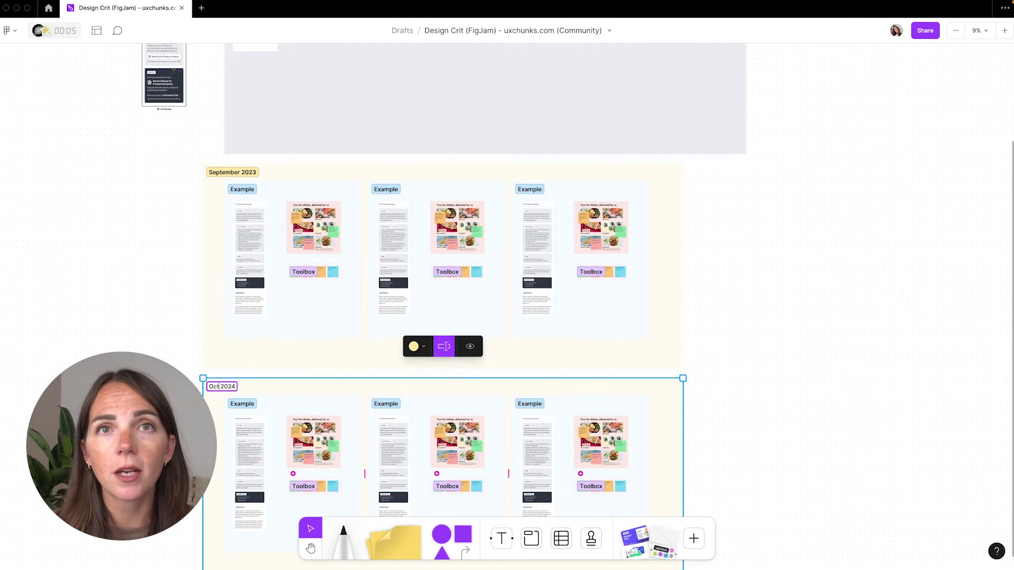
{"action": "type", "text": "ober"}
{"action": "key", "text": "End"}
{"action": "key", "text": "BackSpace"}
{"action": "type", "text": "3"}
Delete the three example images from the October 2023 section
{"action": "scroll", "coordinate": [253, 387], "scroll_direction": "down", "scroll_amount": 3}
{"action": "left_click_drag", "start_coordinate": [352, 404], "coordinate": [305, 334]}
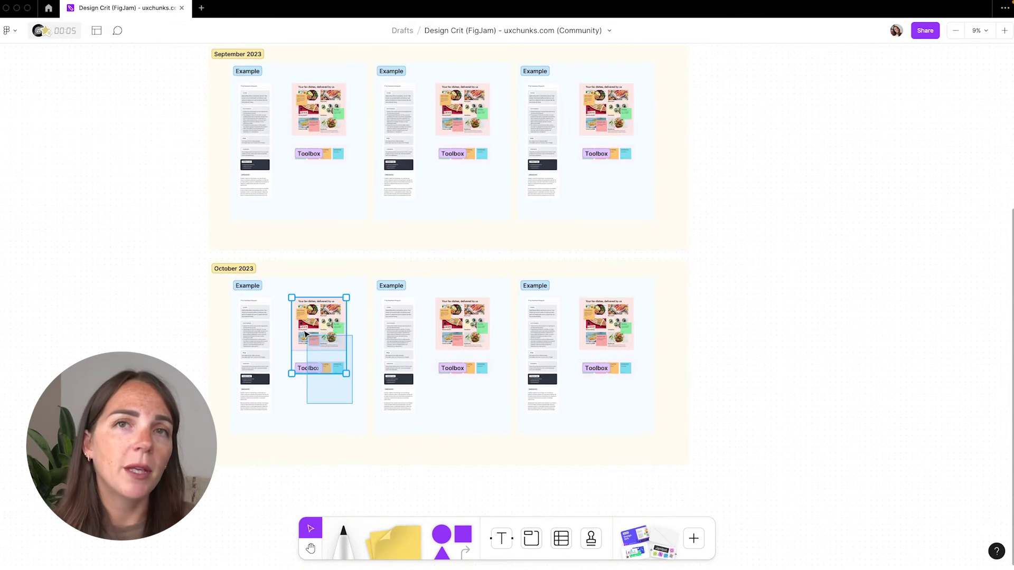
{"action": "key", "text": "Delete"}
{"action": "left_click_drag", "start_coordinate": [500, 394], "coordinate": [449, 338]}
{"action": "key", "text": "Delete"}
{"action": "left_click_drag", "start_coordinate": [642, 357], "coordinate": [591, 317]}
{"action": "key", "text": "Delete"}
{"action": "left_click", "coordinate": [238, 54]}
{"action": "scroll", "coordinate": [475, 211], "scroll_direction": "up", "scroll_amount": 2}
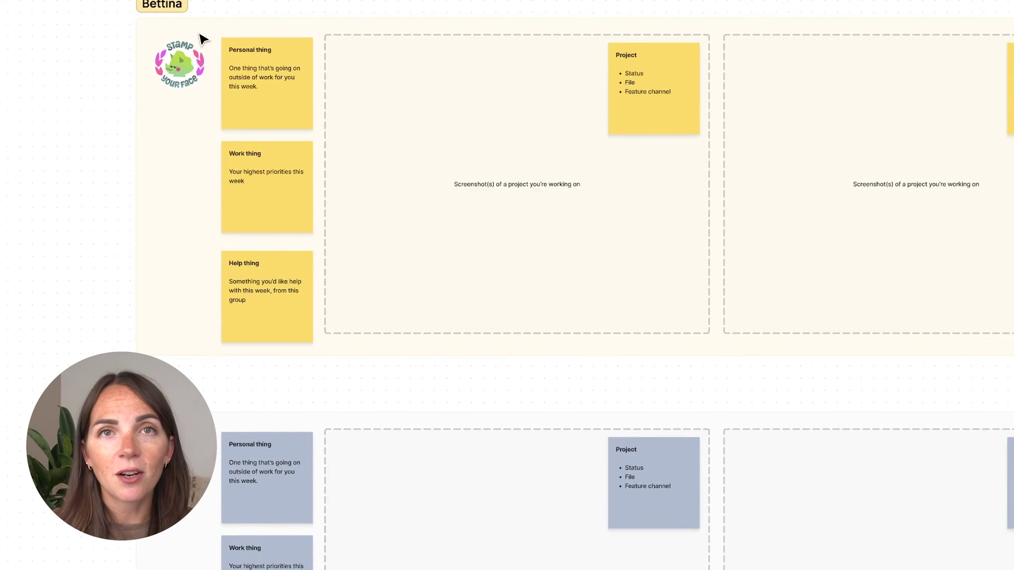
Select the Stamp your face sticker and the Personal, Work and Help thing notes
{"action": "left_click", "coordinate": [170, 83]}
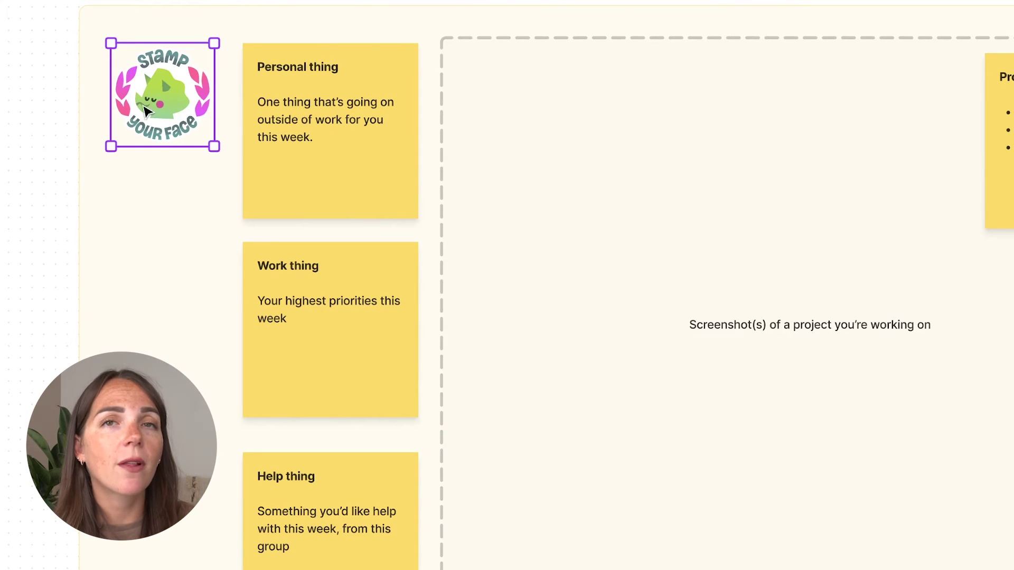
{"action": "left_click", "coordinate": [276, 162]}
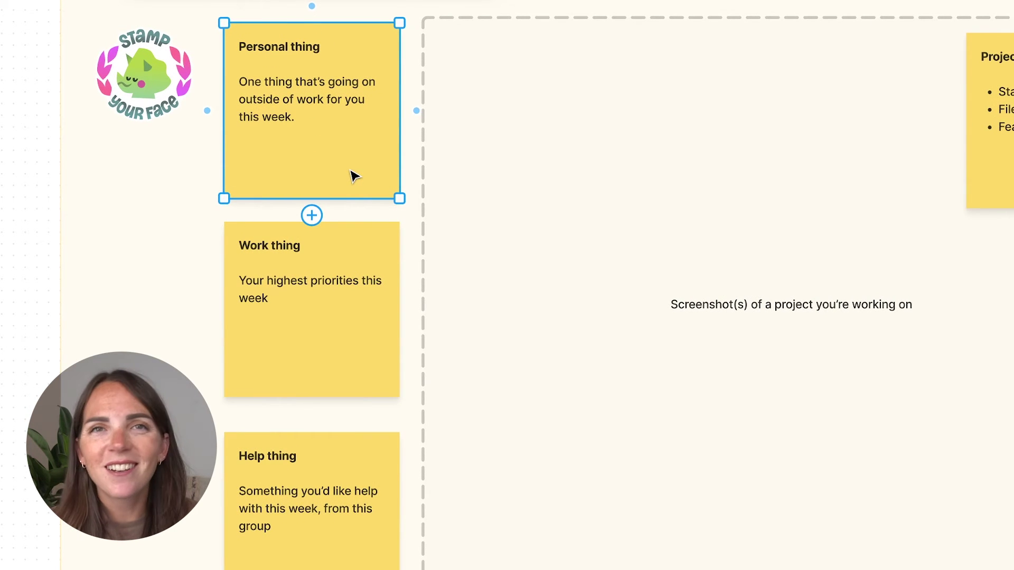
{"action": "left_click", "coordinate": [346, 280]}
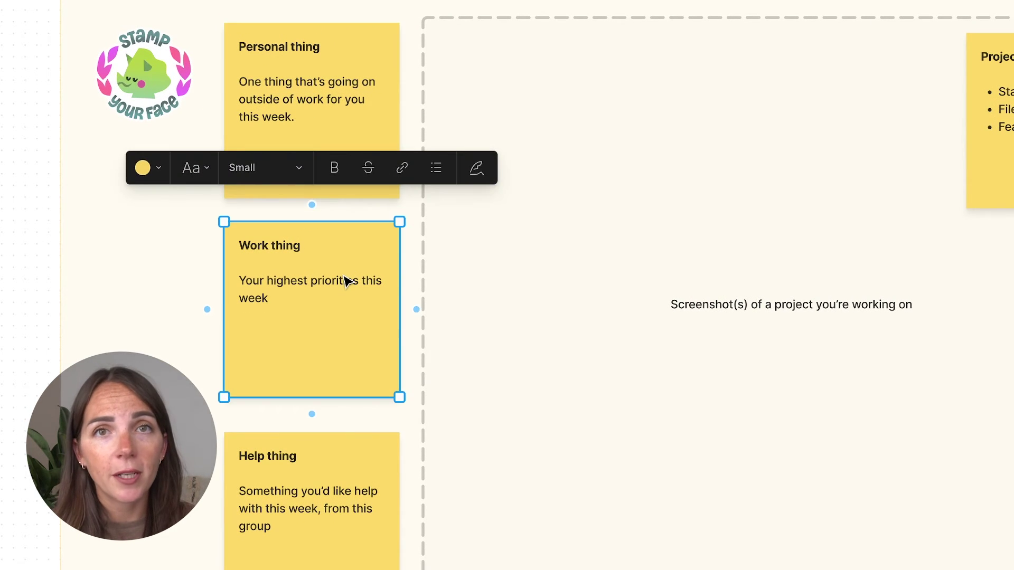
{"action": "scroll", "coordinate": [346, 281], "scroll_direction": "down", "scroll_amount": 3}
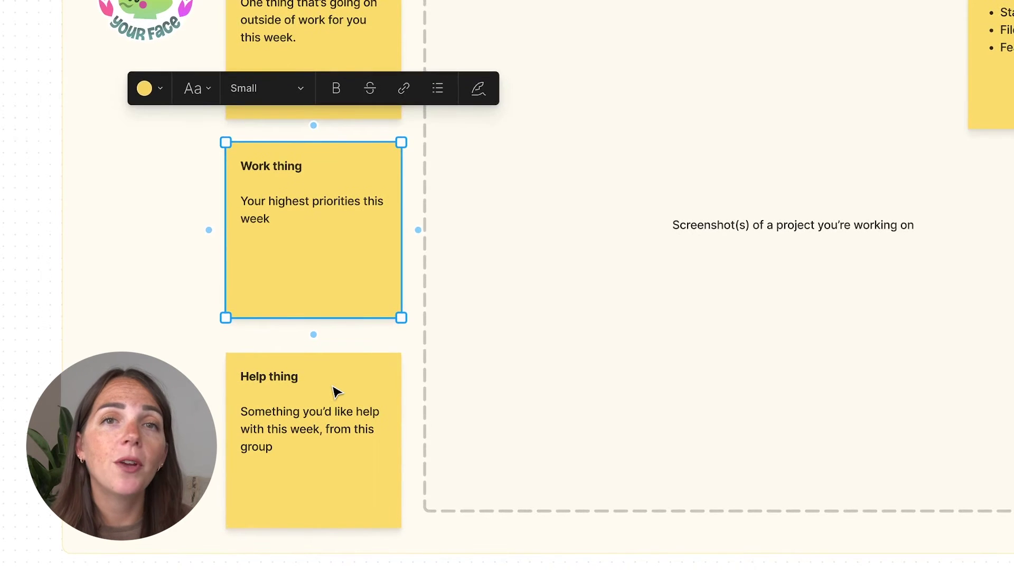
{"action": "left_click", "coordinate": [336, 392]}
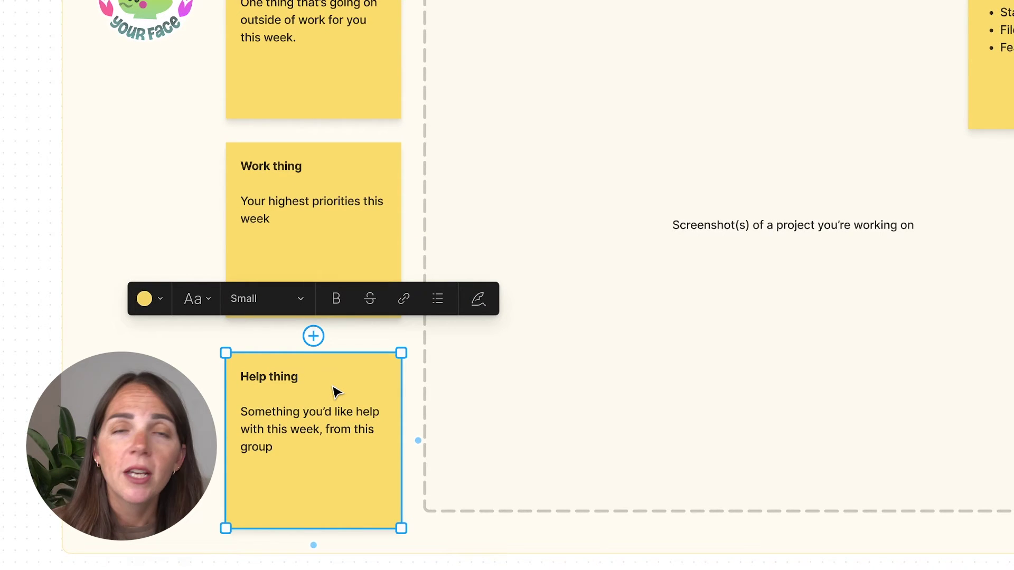
Zoom to the project screenshot area with Shift+2 and select the Project sticky note
{"action": "scroll", "coordinate": [336, 392], "scroll_direction": "right", "scroll_amount": 5}
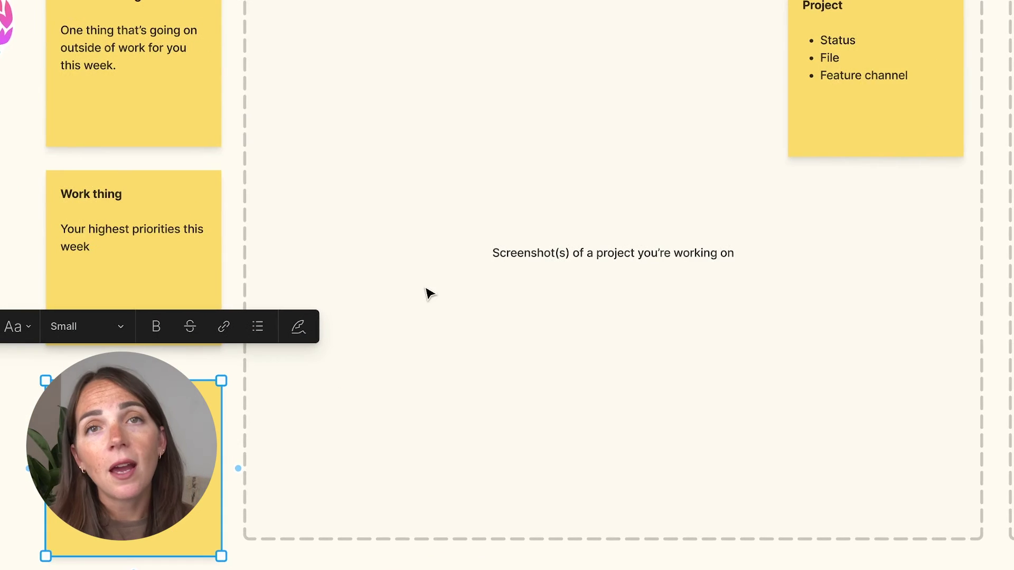
{"action": "left_click", "coordinate": [429, 294]}
{"action": "key", "text": "shift+2"}
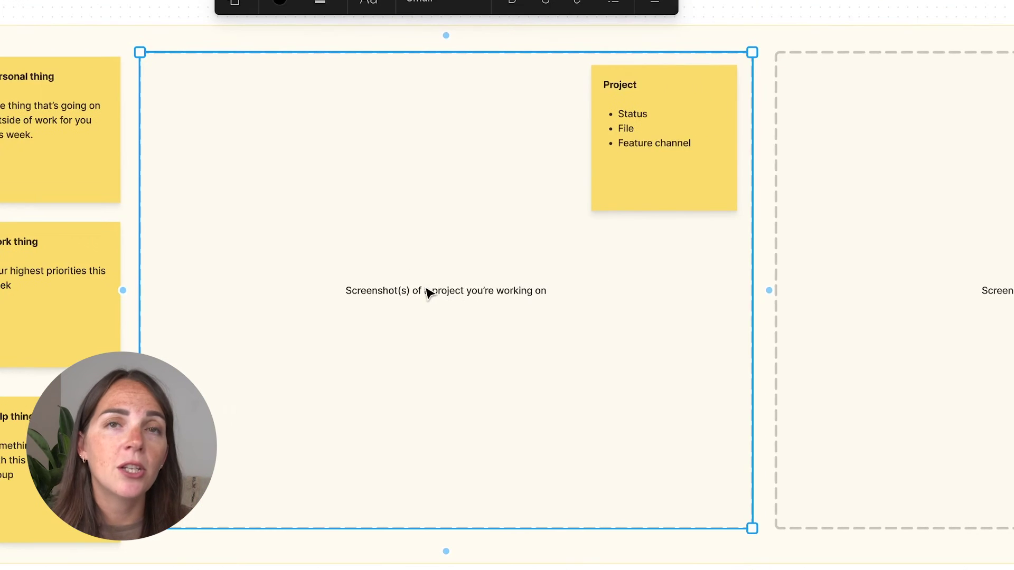
{"action": "scroll", "coordinate": [429, 293], "scroll_direction": "right", "scroll_amount": 5}
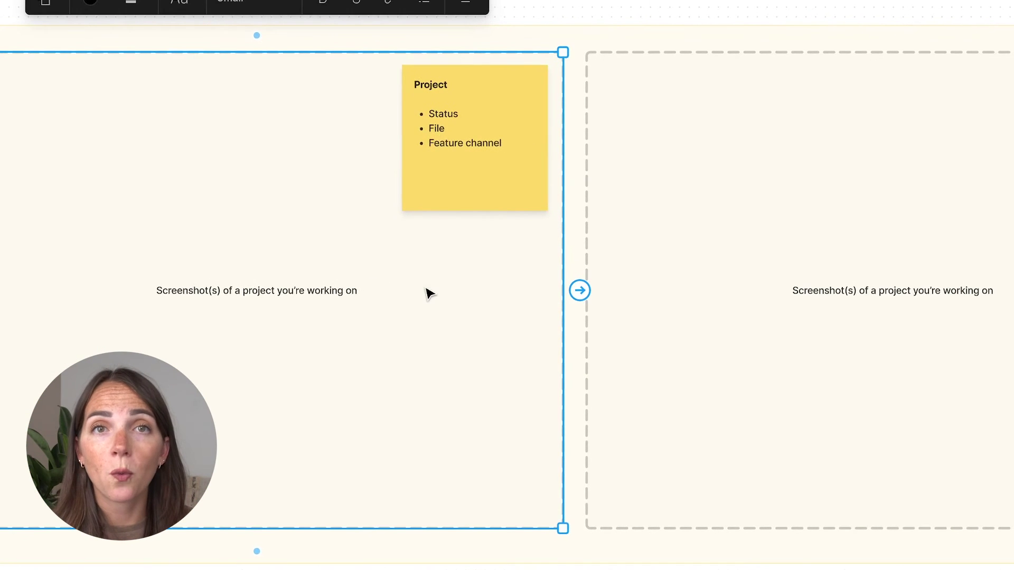
{"action": "scroll", "coordinate": [429, 294], "scroll_direction": "down", "scroll_amount": 1}
{"action": "left_click", "coordinate": [486, 135]}
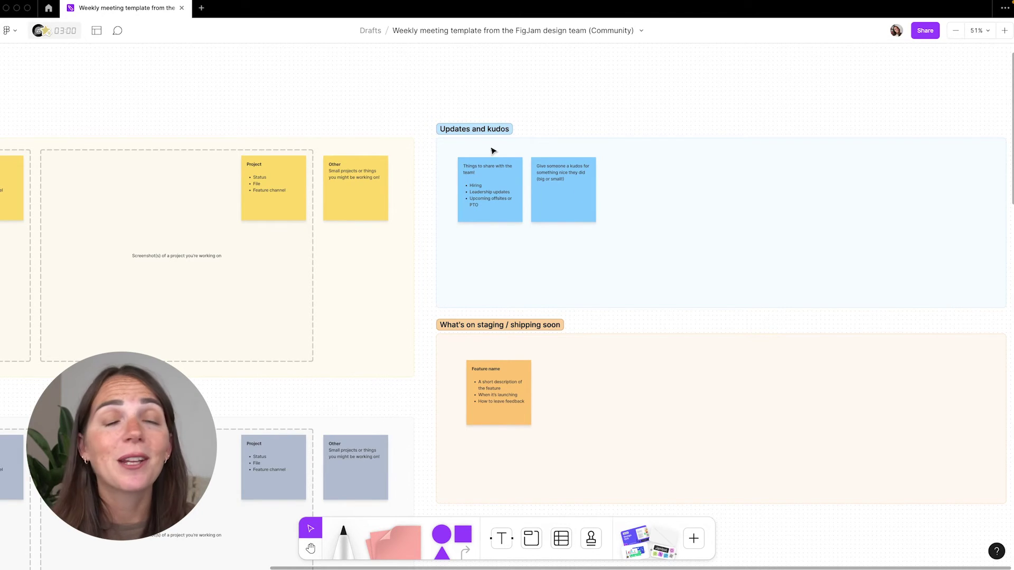
Stamp five hearts across the Updates and kudos stickies
{"action": "scroll", "coordinate": [580, 194], "scroll_direction": "up", "scroll_amount": 5}
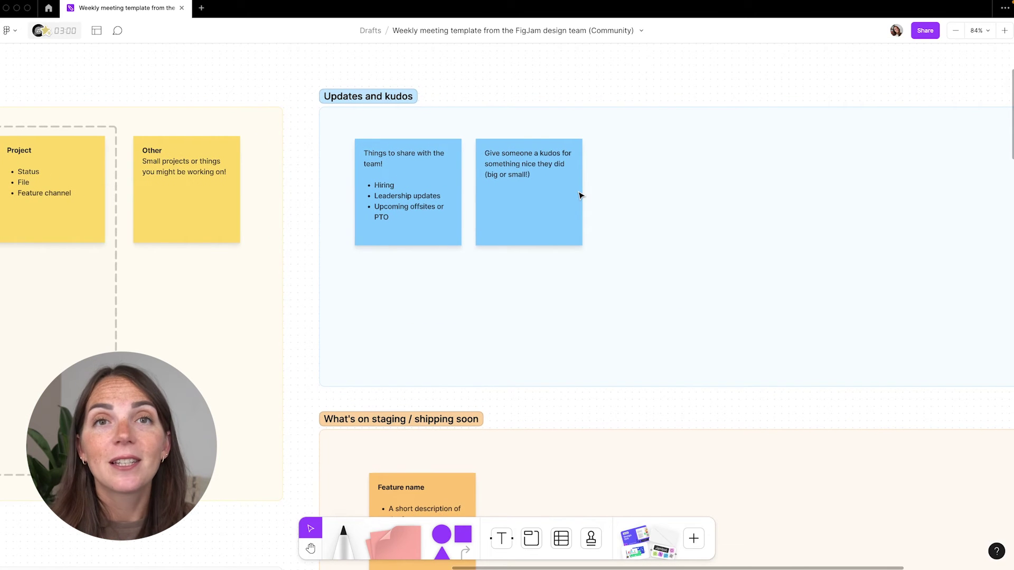
{"action": "scroll", "coordinate": [581, 196], "scroll_direction": "right", "scroll_amount": 1}
{"action": "left_click", "coordinate": [593, 544]}
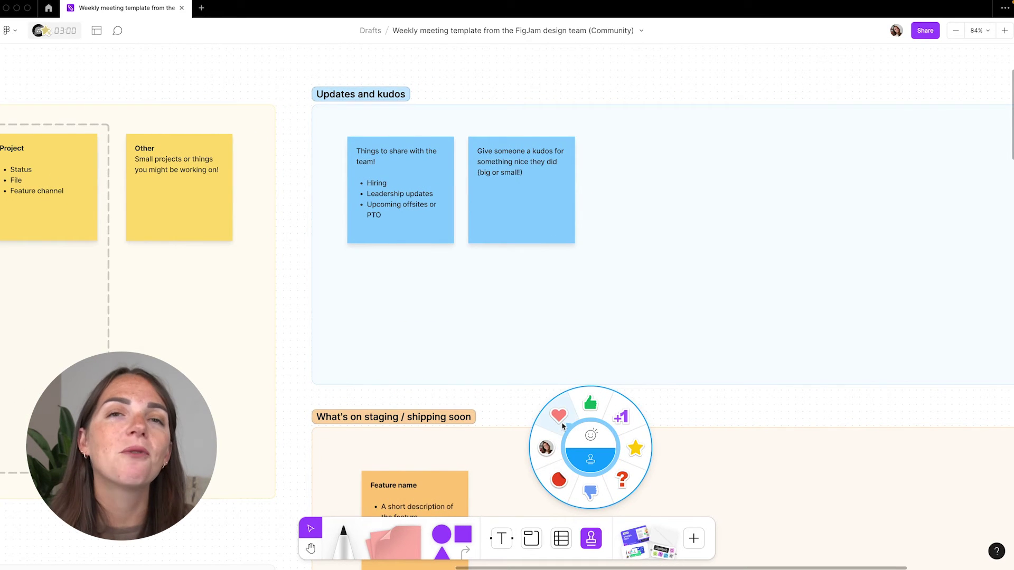
{"action": "left_click", "coordinate": [560, 402]}
{"action": "left_click", "coordinate": [405, 170]}
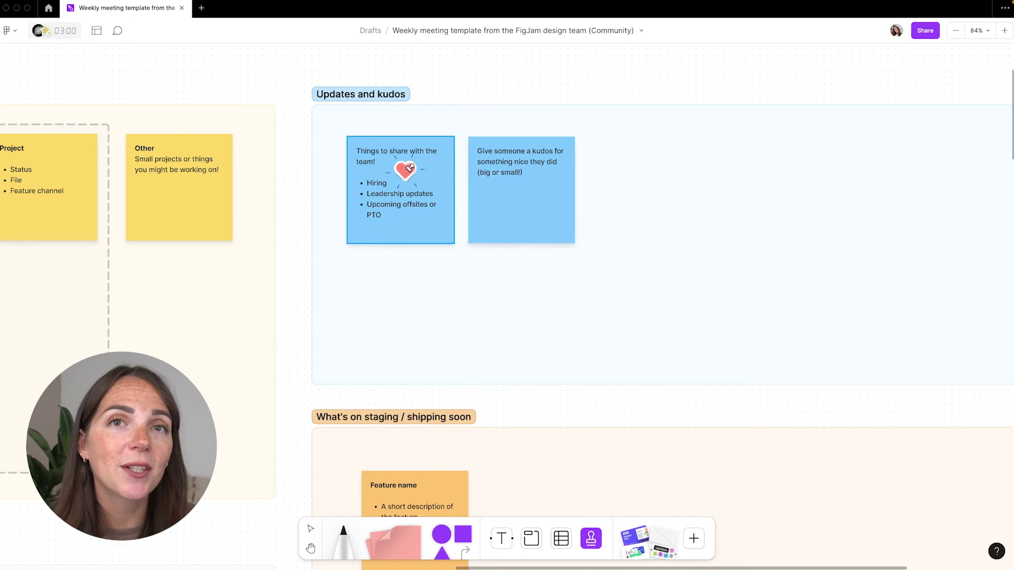
{"action": "left_click", "coordinate": [501, 219]}
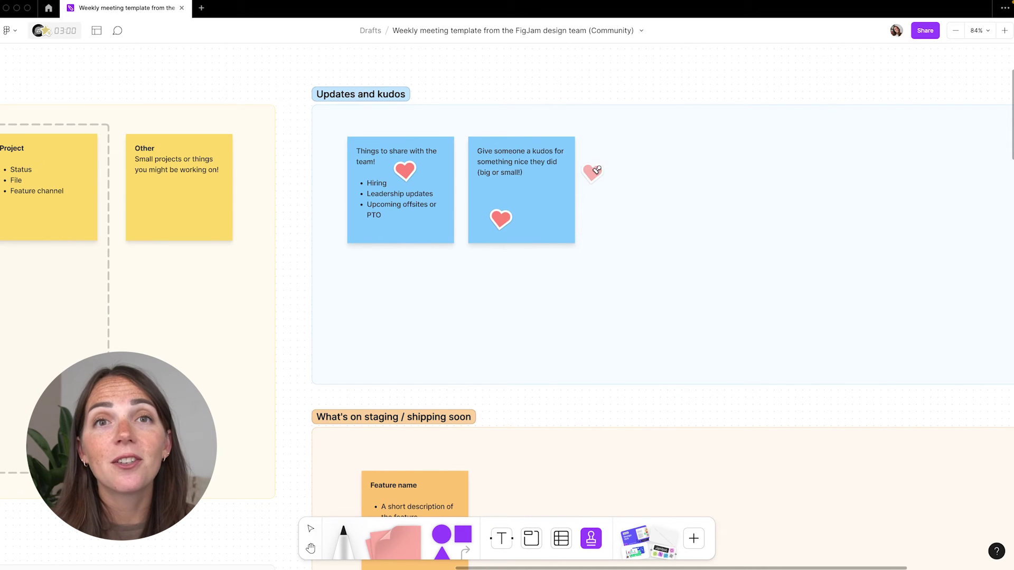
{"action": "left_click", "coordinate": [592, 173]}
{"action": "left_click", "coordinate": [577, 268]}
{"action": "left_click", "coordinate": [339, 273]}
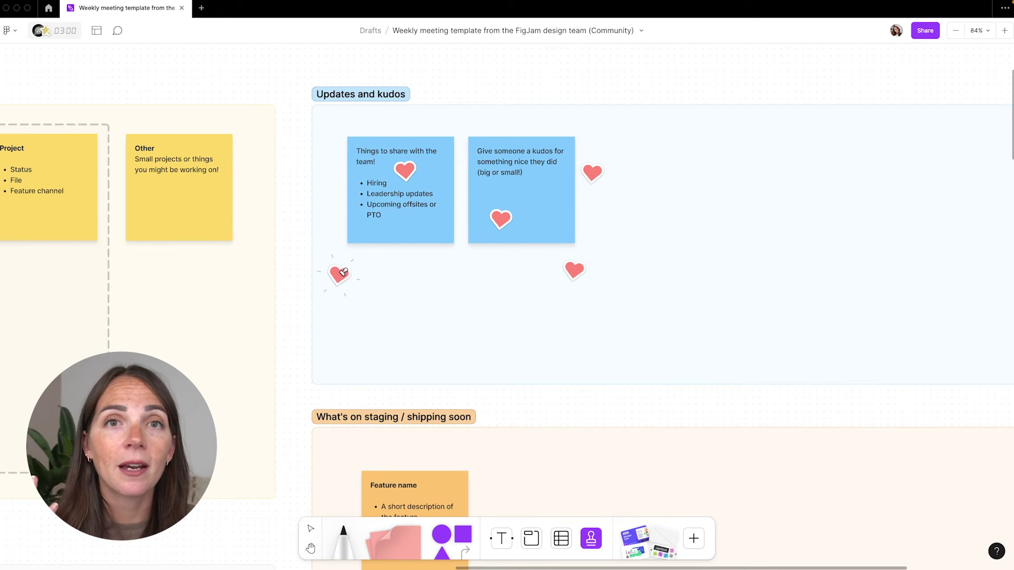
Stamp a star in the kudos section and six stars around the Feature name sticky
{"action": "left_click", "coordinate": [592, 551]}
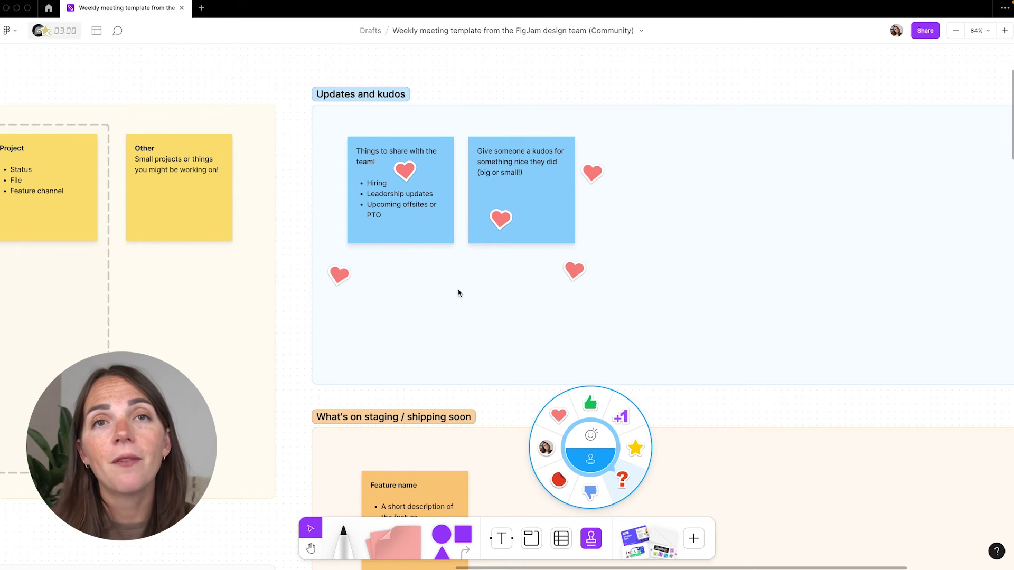
{"action": "left_click", "coordinate": [471, 295]}
{"action": "left_click", "coordinate": [622, 267]}
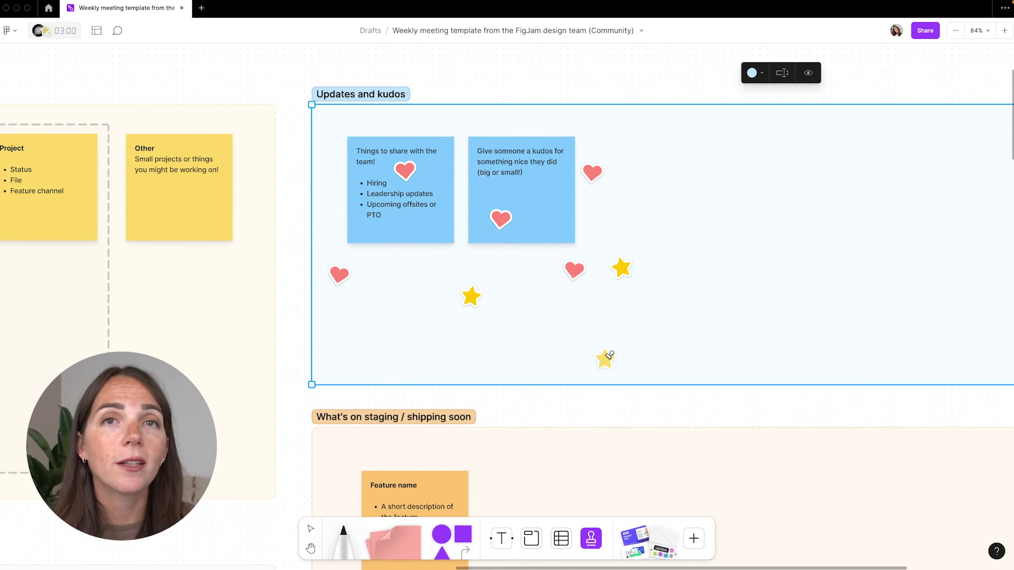
{"action": "scroll", "coordinate": [613, 353], "scroll_direction": "down", "scroll_amount": 5}
{"action": "scroll", "coordinate": [610, 355], "scroll_direction": "down", "scroll_amount": 4}
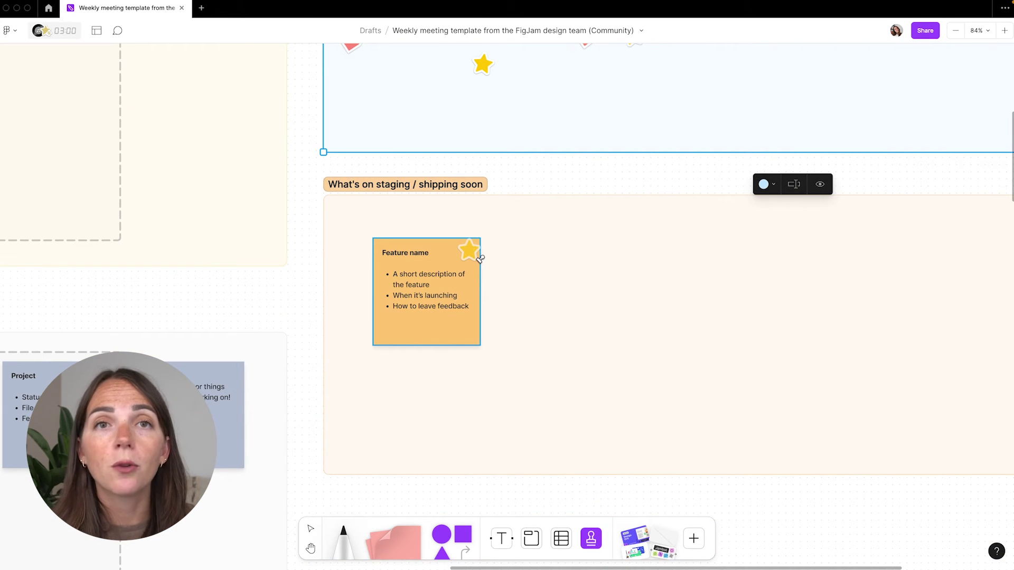
{"action": "scroll", "coordinate": [473, 247], "scroll_direction": "up", "scroll_amount": 2}
{"action": "left_click", "coordinate": [333, 271]}
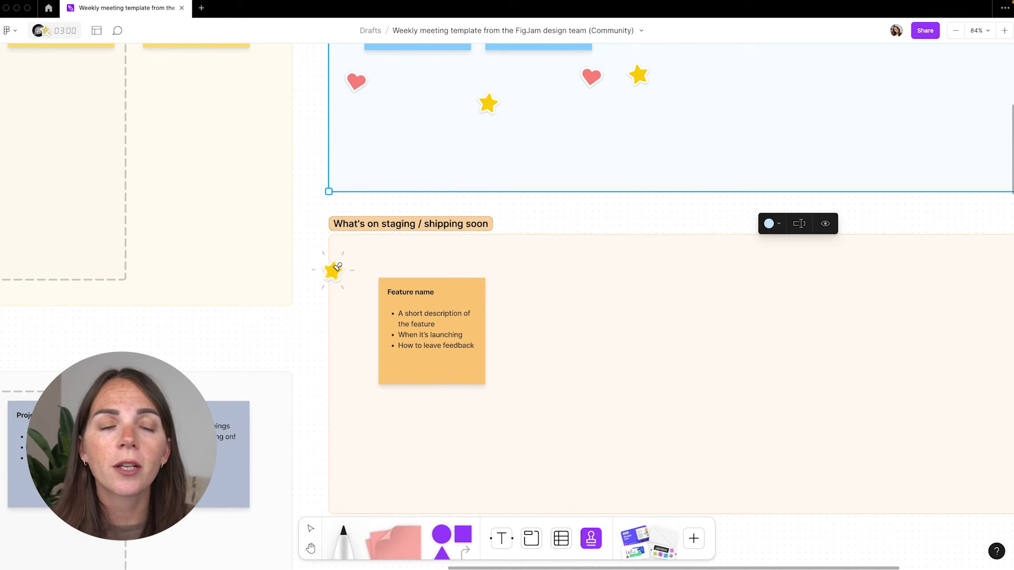
{"action": "left_click", "coordinate": [369, 373]}
{"action": "left_click", "coordinate": [494, 417]}
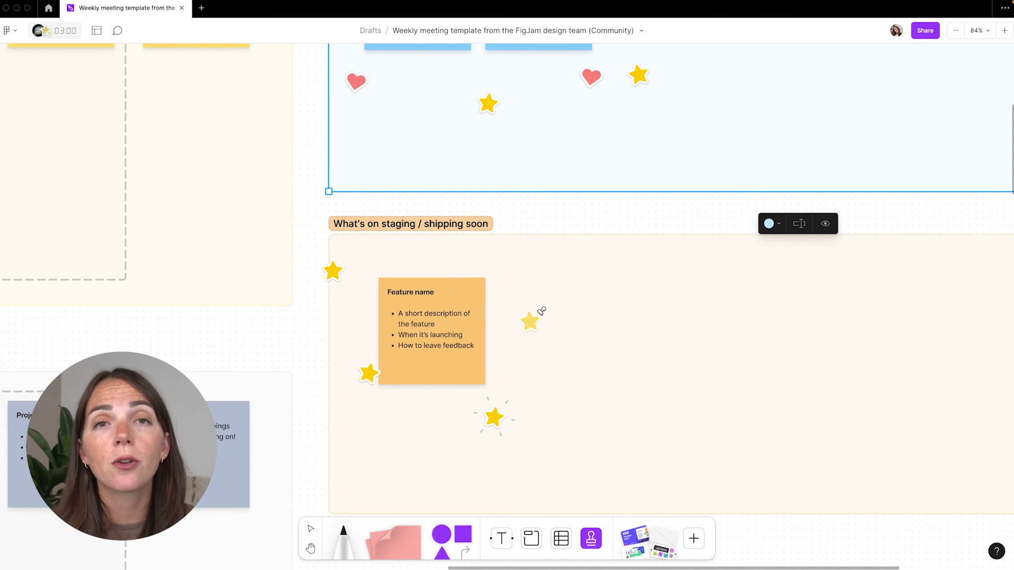
{"action": "left_click", "coordinate": [537, 316]}
{"action": "left_click", "coordinate": [438, 259]}
{"action": "left_click", "coordinate": [556, 237]}
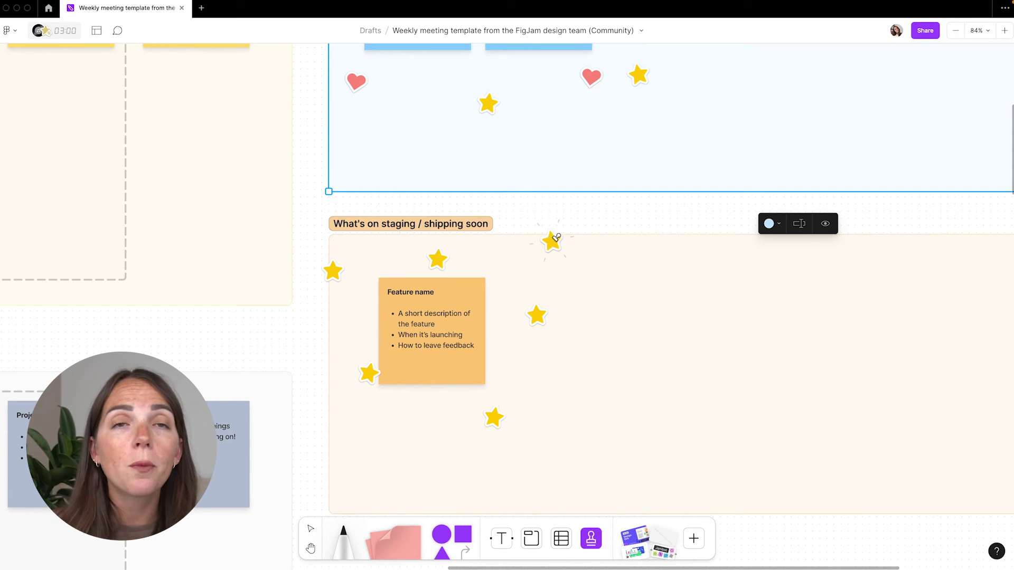
Bring up the stamp and emote choices with the E shortcut
{"action": "key", "text": "e"}
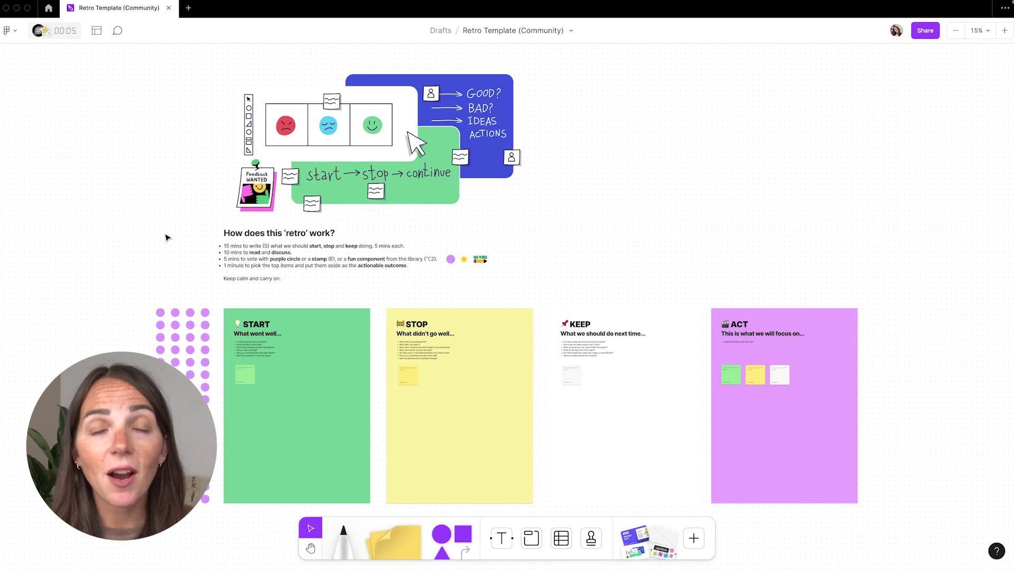
{"action": "left_click", "coordinate": [257, 263]}
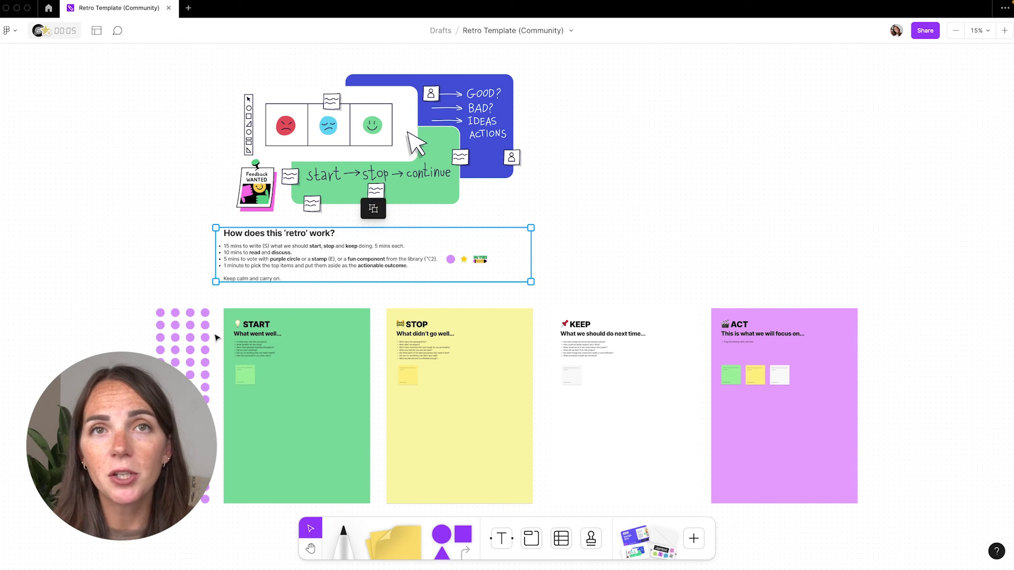
{"action": "scroll", "coordinate": [244, 270], "scroll_direction": "up", "scroll_amount": 5}
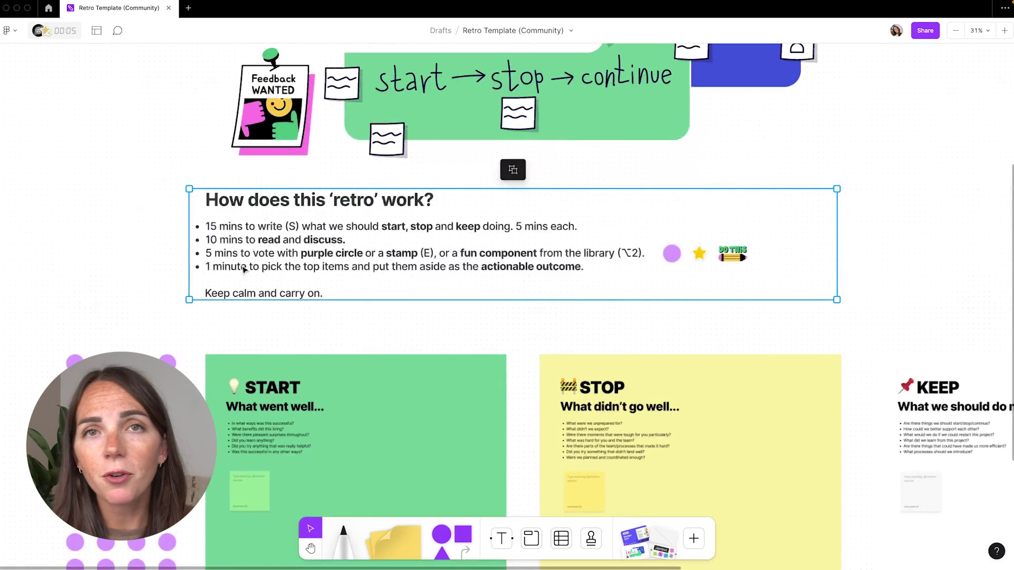
{"action": "scroll", "coordinate": [245, 270], "scroll_direction": "down", "scroll_amount": 3}
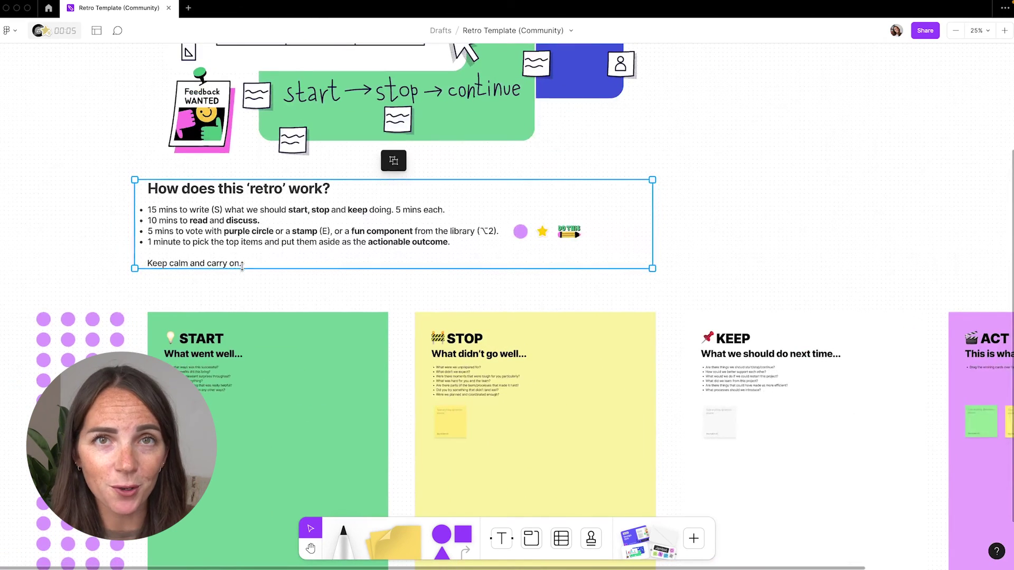
{"action": "scroll", "coordinate": [248, 351], "scroll_direction": "right", "scroll_amount": 3}
{"action": "scroll", "coordinate": [248, 351], "scroll_direction": "down", "scroll_amount": 2}
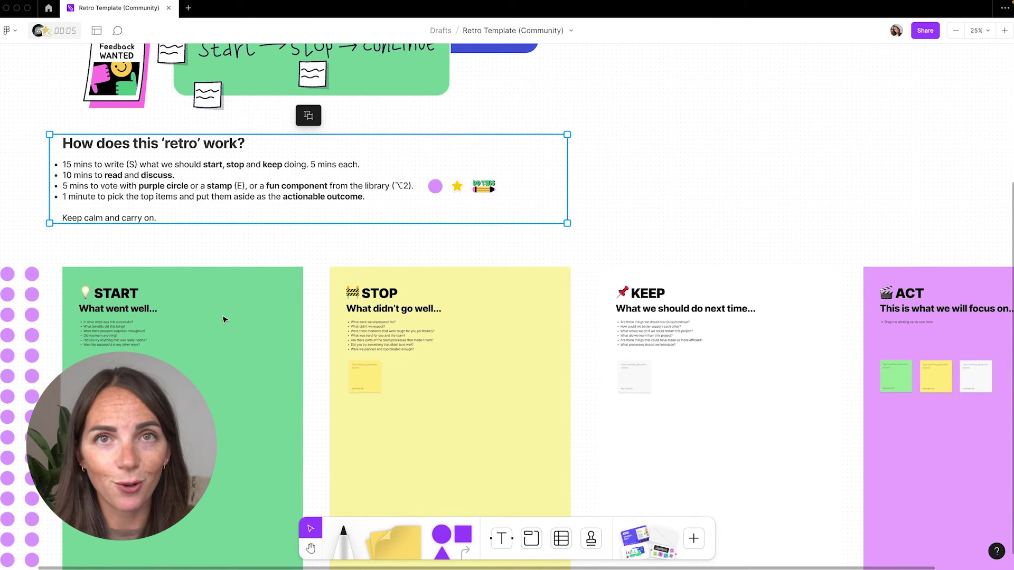
{"action": "key", "text": "Tab"}
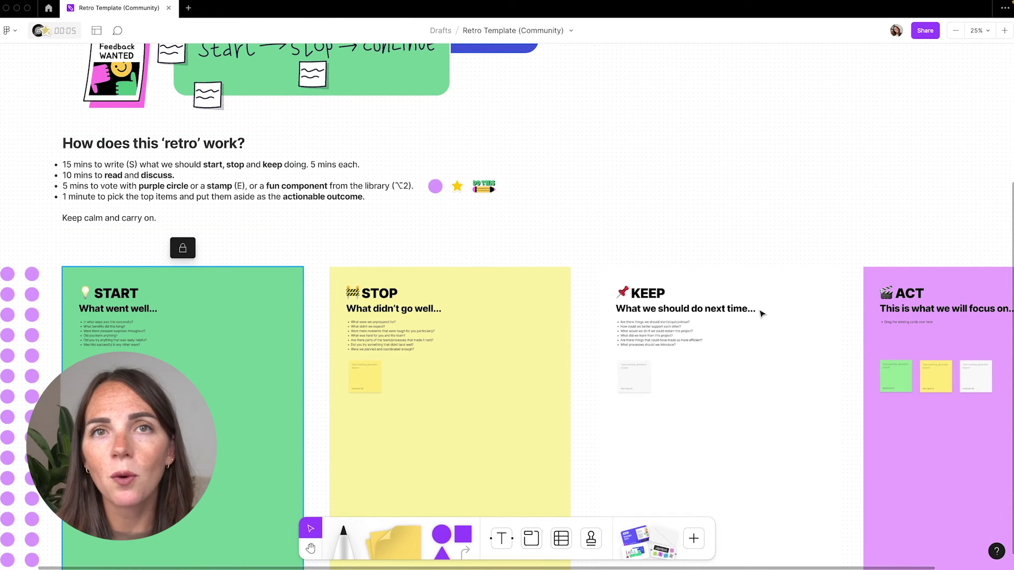
{"action": "key", "text": "shift+Return"}
{"action": "scroll", "coordinate": [583, 310], "scroll_direction": "down", "scroll_amount": 3}
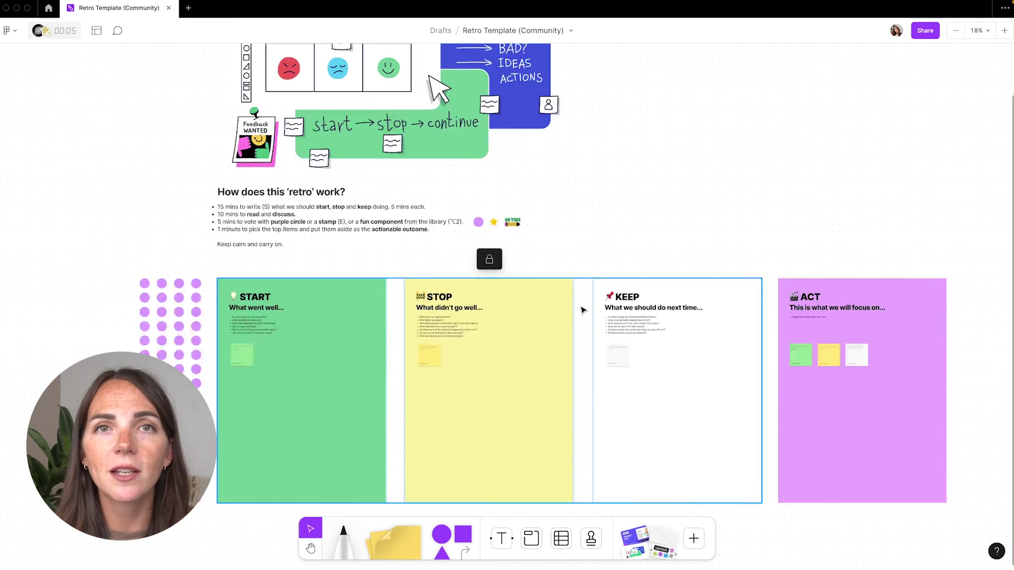
{"action": "key", "text": "Escape"}
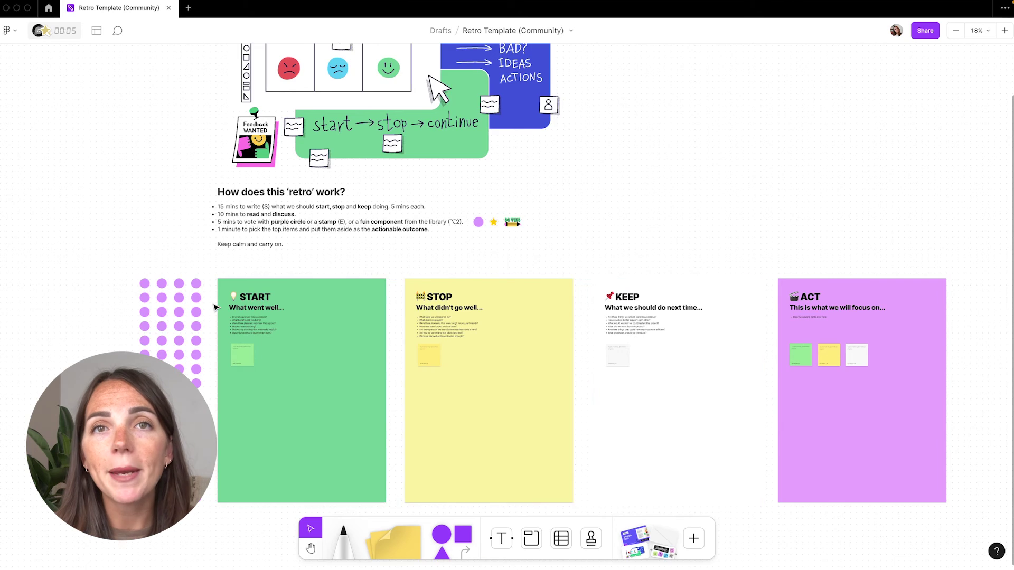
{"action": "scroll", "coordinate": [215, 307], "scroll_direction": "up", "scroll_amount": 2}
{"action": "scroll", "coordinate": [215, 307], "scroll_direction": "up", "scroll_amount": 4}
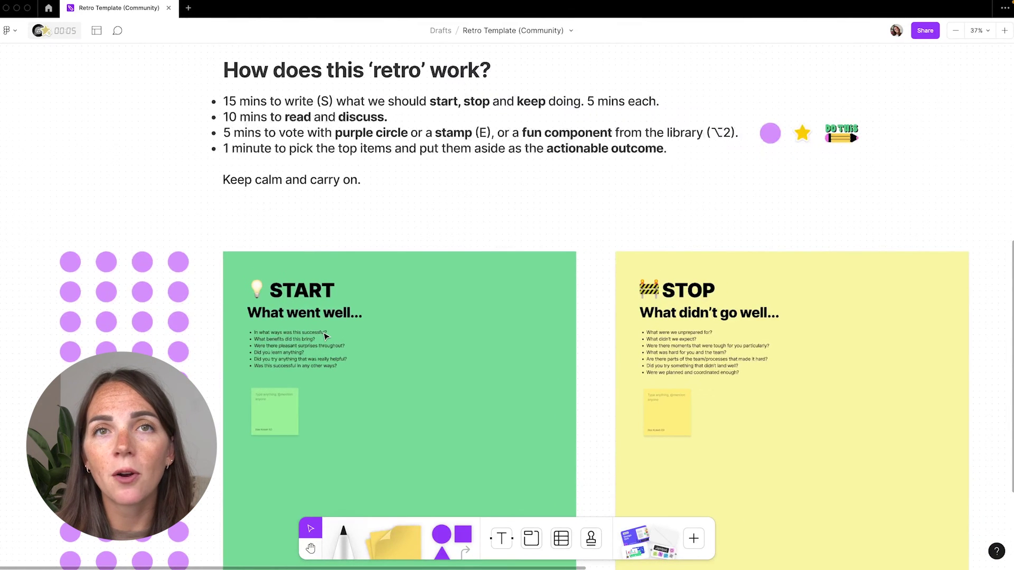
{"action": "scroll", "coordinate": [324, 336], "scroll_direction": "right", "scroll_amount": 5}
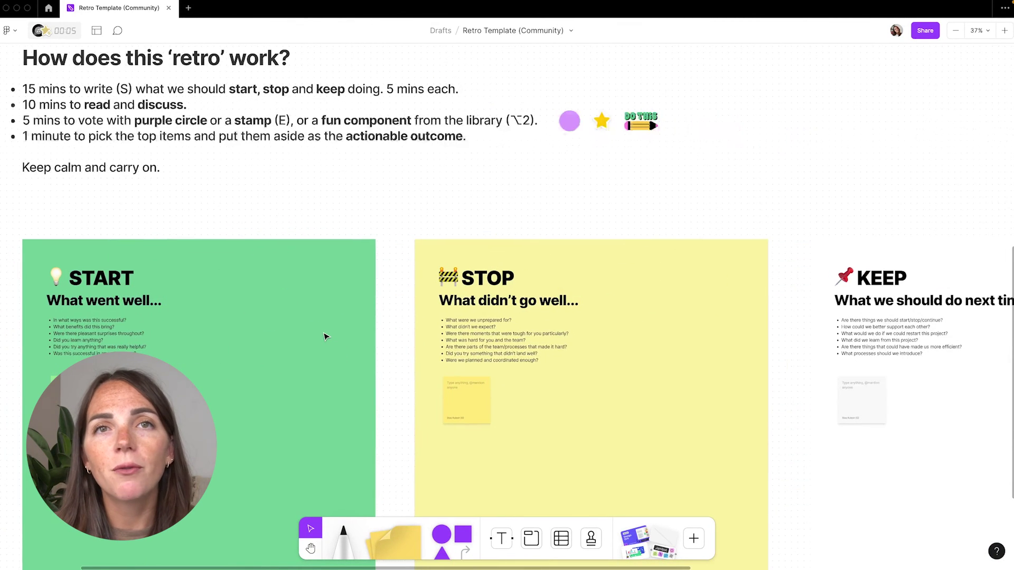
{"action": "scroll", "coordinate": [325, 336], "scroll_direction": "right", "scroll_amount": 3}
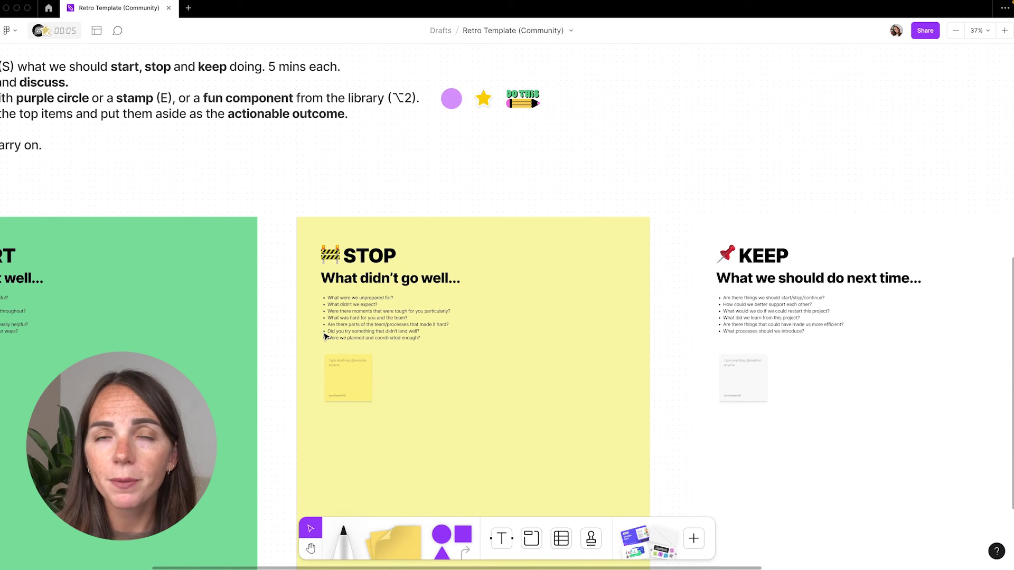
{"action": "scroll", "coordinate": [325, 337], "scroll_direction": "right", "scroll_amount": 10}
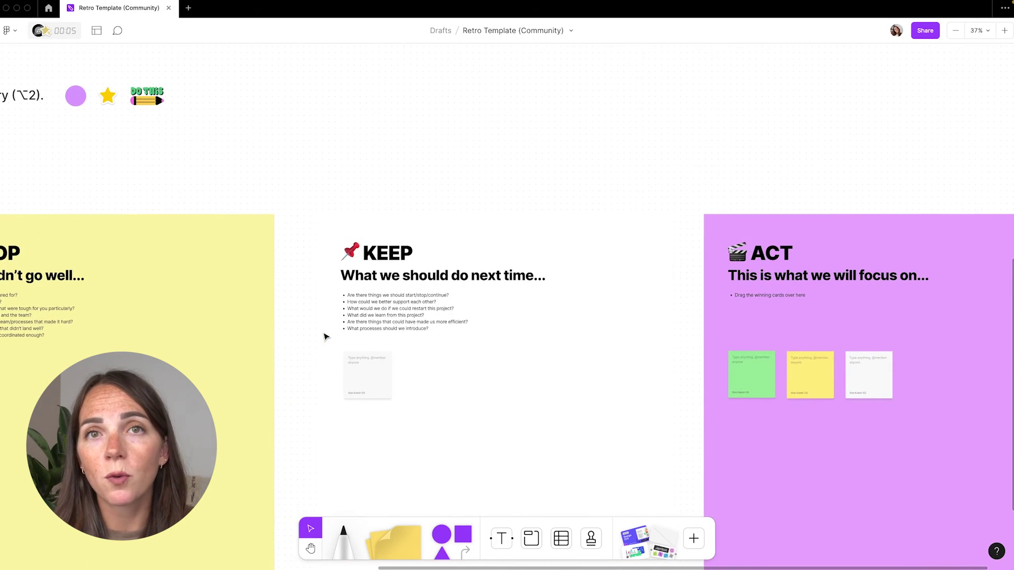
{"action": "scroll", "coordinate": [325, 337], "scroll_direction": "left", "scroll_amount": 1}
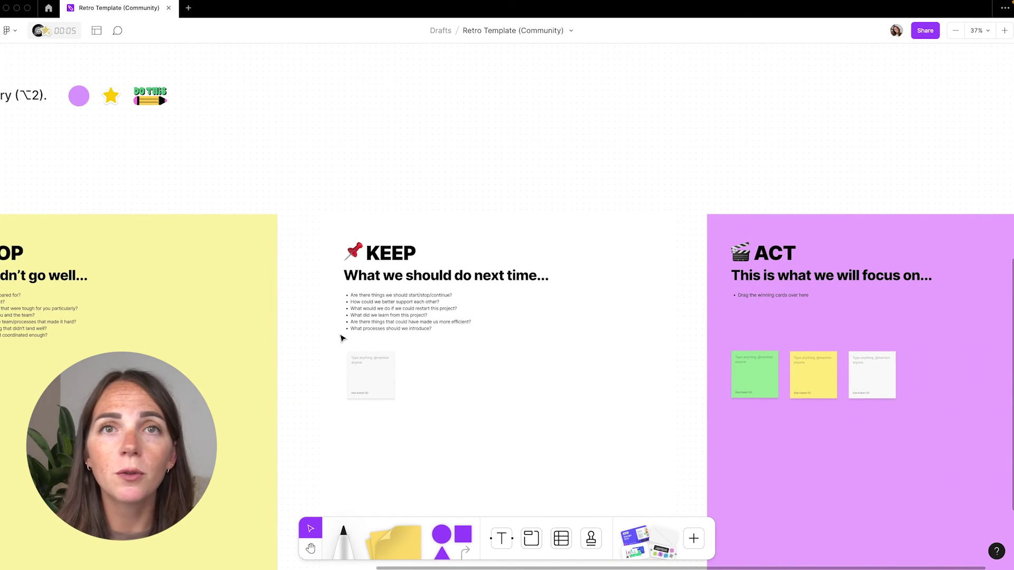
{"action": "scroll", "coordinate": [354, 344], "scroll_direction": "left", "scroll_amount": 14}
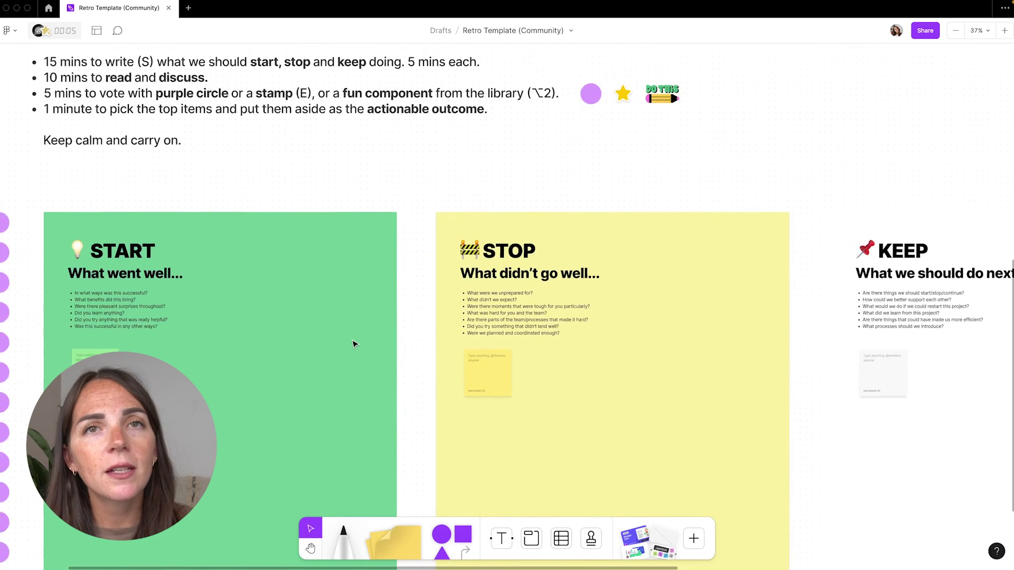
{"action": "scroll", "coordinate": [354, 345], "scroll_direction": "left", "scroll_amount": 8}
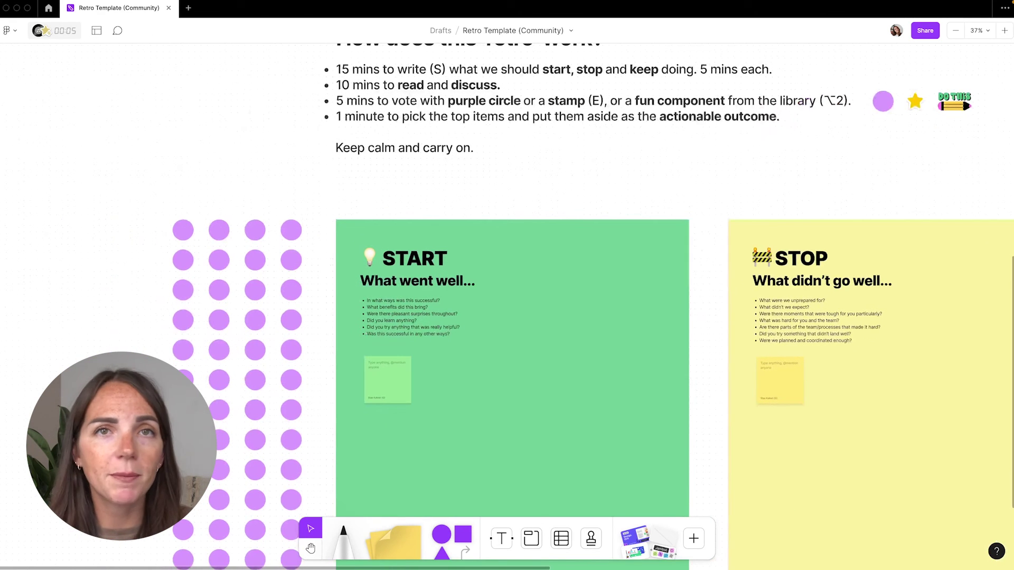
Add a second green sticky in START and nudge the yellow STOP sticky down-right
{"action": "left_click", "coordinate": [389, 379]}
{"action": "left_click", "coordinate": [422, 380]}
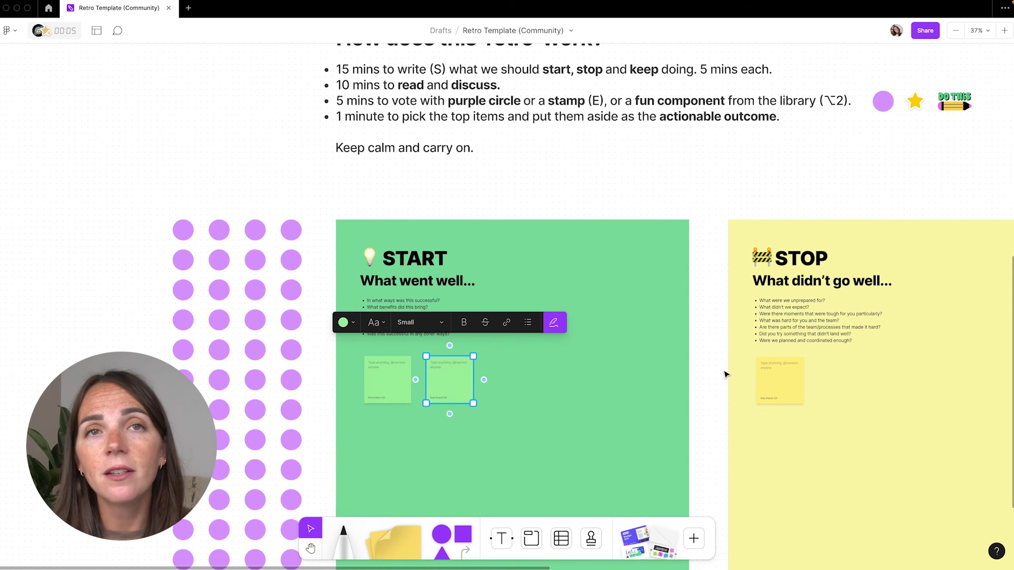
{"action": "left_click", "coordinate": [781, 379]}
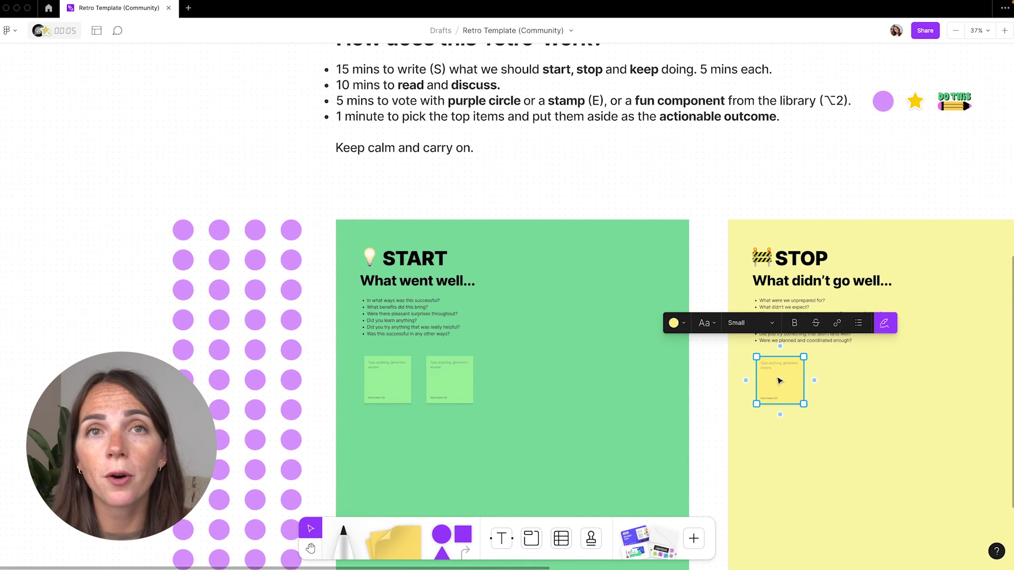
{"action": "left_click_drag", "start_coordinate": [780, 380], "coordinate": [786, 385]}
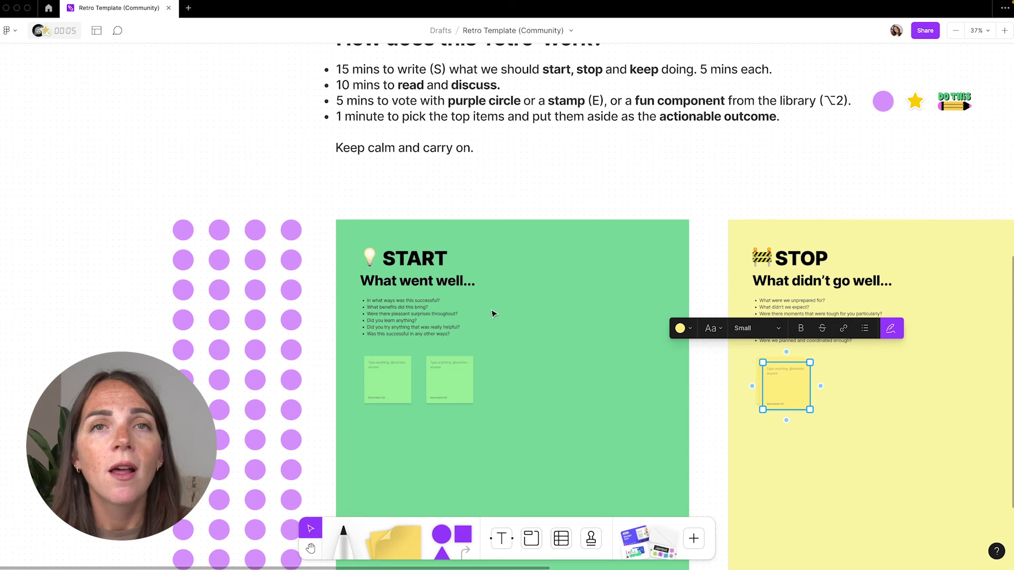
{"action": "left_click", "coordinate": [270, 222]}
Place a purple voting dot on the second green START sticky
{"action": "left_click", "coordinate": [290, 235]}
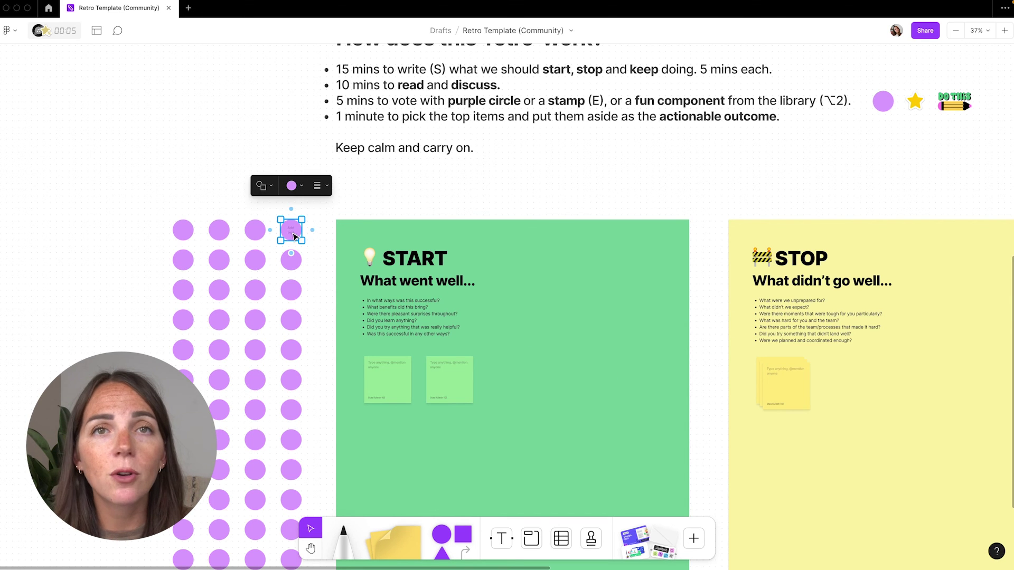
{"action": "mouse_move", "coordinate": [294, 233]}
{"action": "left_mouse_down"}
{"action": "mouse_move", "coordinate": [428, 295]}
{"action": "mouse_move", "coordinate": [478, 366]}
{"action": "mouse_move", "coordinate": [473, 381]}
{"action": "left_mouse_up"}
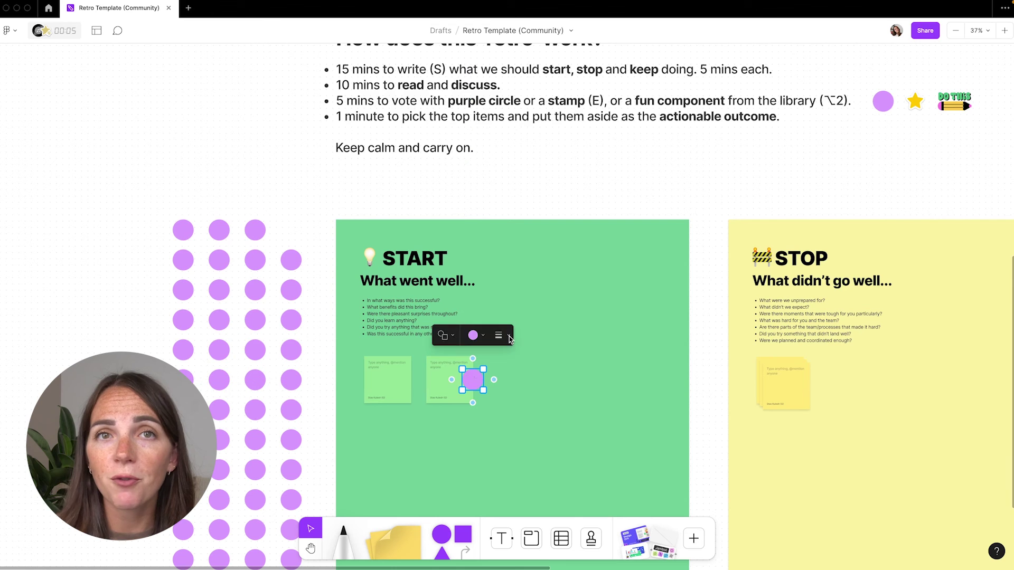
{"action": "left_click", "coordinate": [510, 337]}
{"action": "left_click", "coordinate": [546, 337]}
{"action": "left_click", "coordinate": [546, 337]}
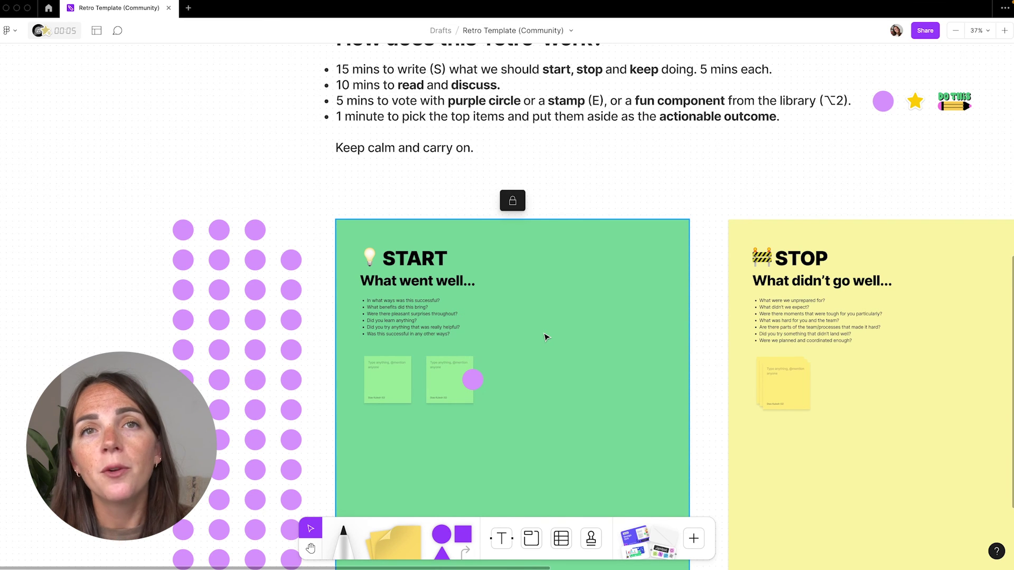
Select the upper block of purple voting dots and move it up
{"action": "scroll", "coordinate": [546, 337], "scroll_direction": "down", "scroll_amount": 1}
{"action": "left_click_drag", "start_coordinate": [159, 195], "coordinate": [301, 393]}
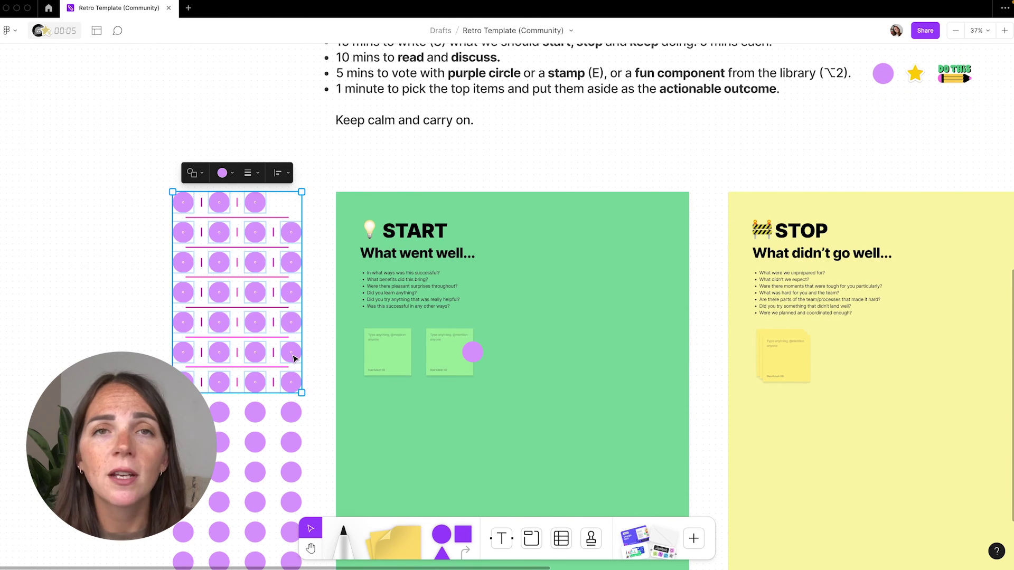
{"action": "left_click_drag", "start_coordinate": [294, 358], "coordinate": [292, 325]}
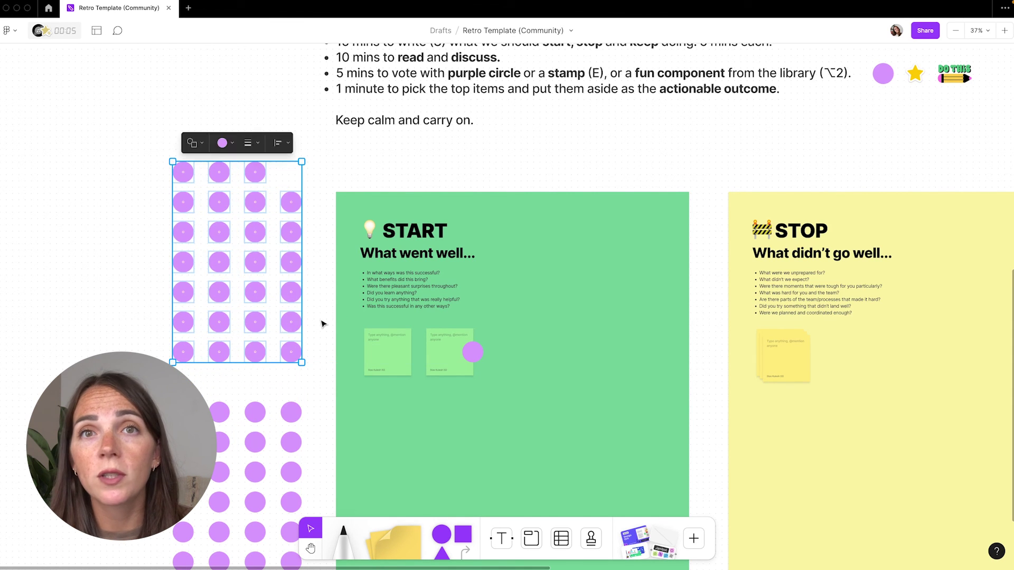
{"action": "left_click", "coordinate": [319, 324]}
{"action": "scroll", "coordinate": [317, 325], "scroll_direction": "down", "scroll_amount": 2}
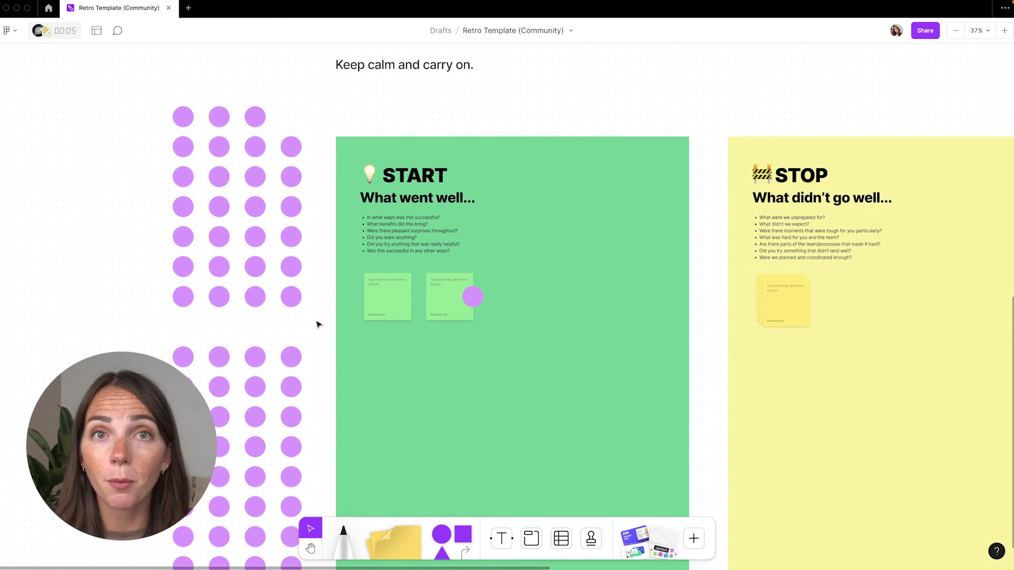
{"action": "scroll", "coordinate": [317, 325], "scroll_direction": "right", "scroll_amount": 2}
{"action": "scroll", "coordinate": [318, 324], "scroll_direction": "down", "scroll_amount": 5}
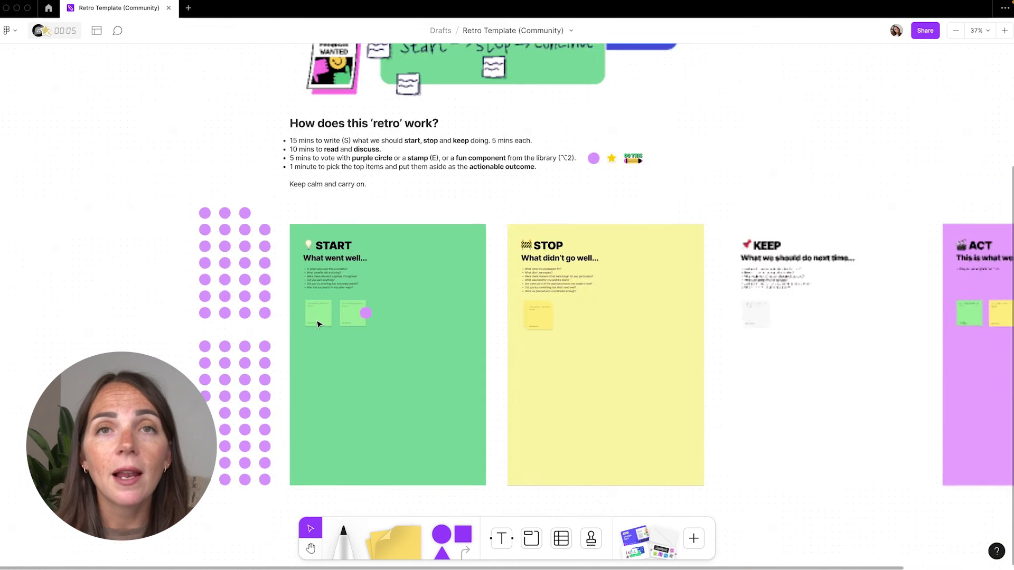
{"action": "scroll", "coordinate": [745, 325], "scroll_direction": "right", "scroll_amount": 4}
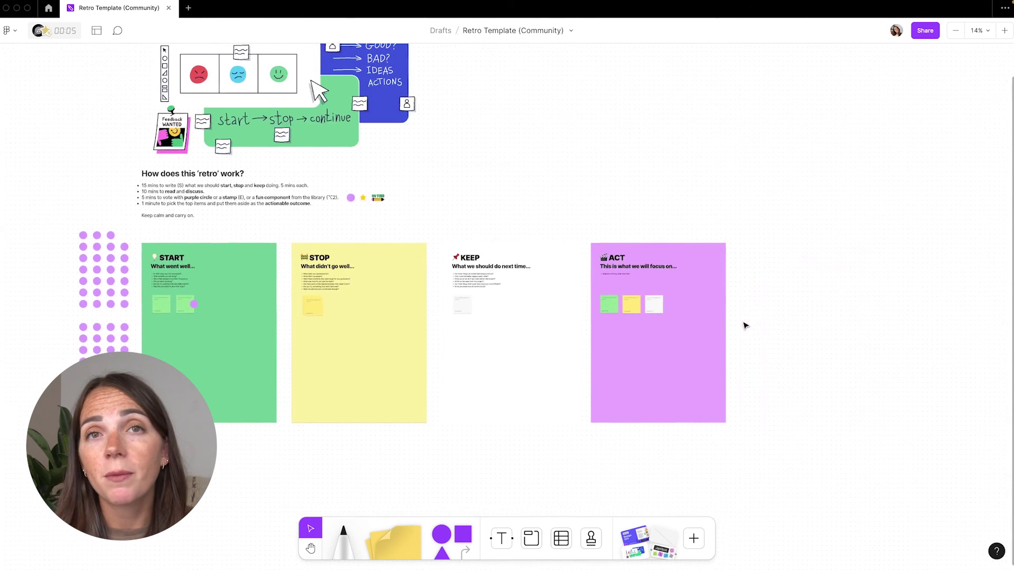
{"action": "scroll", "coordinate": [699, 287], "scroll_direction": "up", "scroll_amount": 5}
{"action": "scroll", "coordinate": [669, 288], "scroll_direction": "up", "scroll_amount": 6}
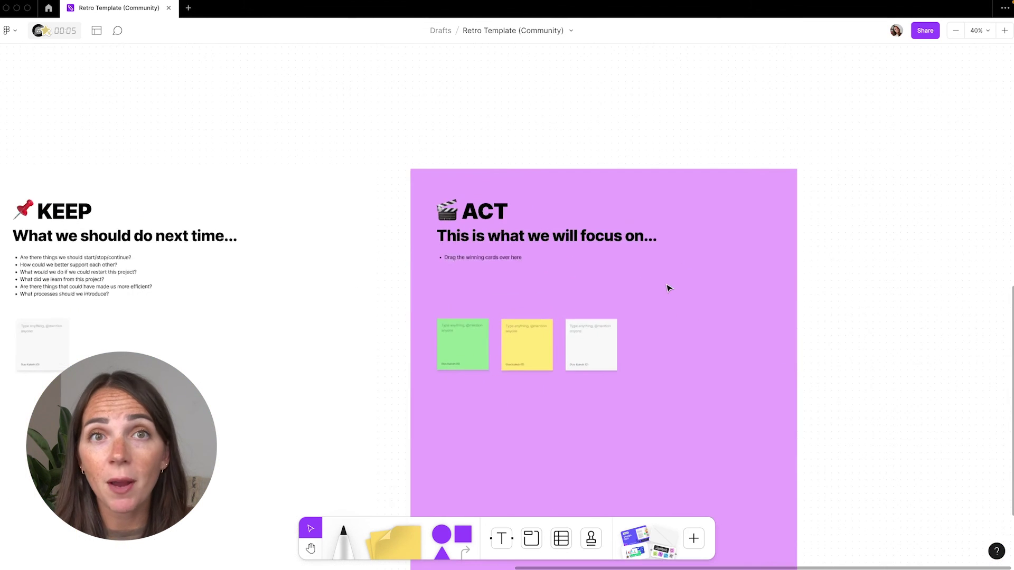